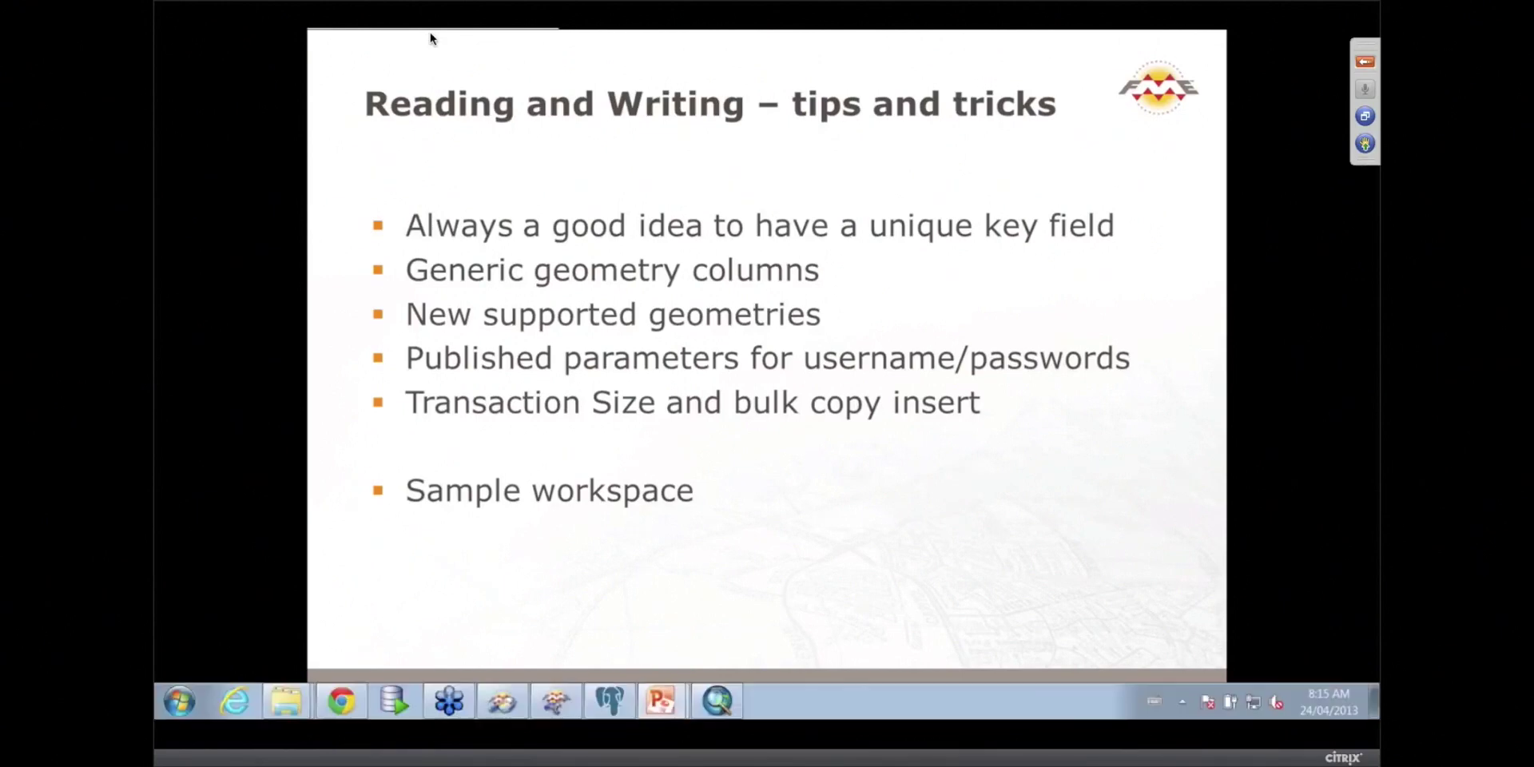
# Step: Bring FME Workbench forward and begin generating a new workspace from the Start page
pyautogui.click(555, 704)
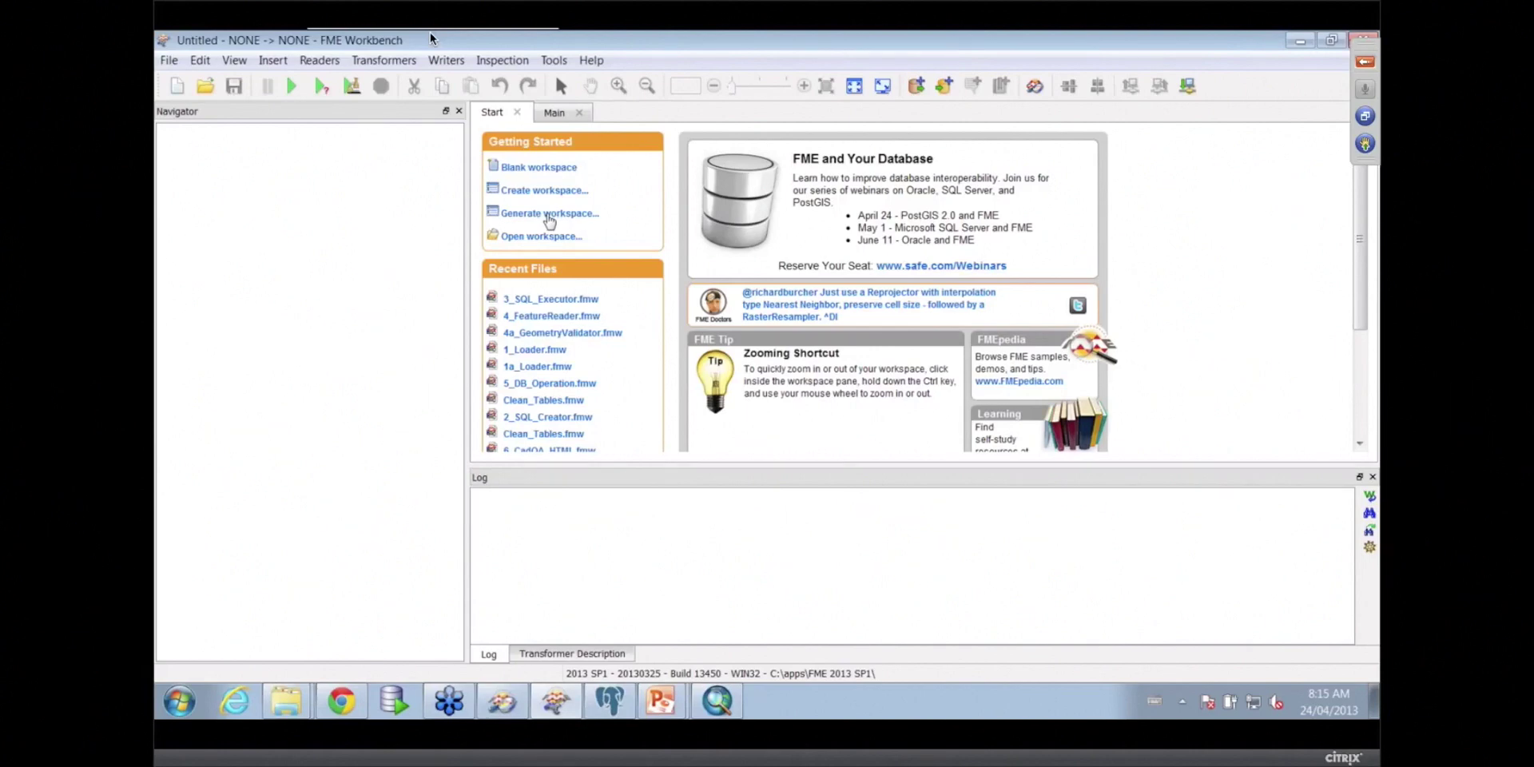
pyautogui.click(549, 216)
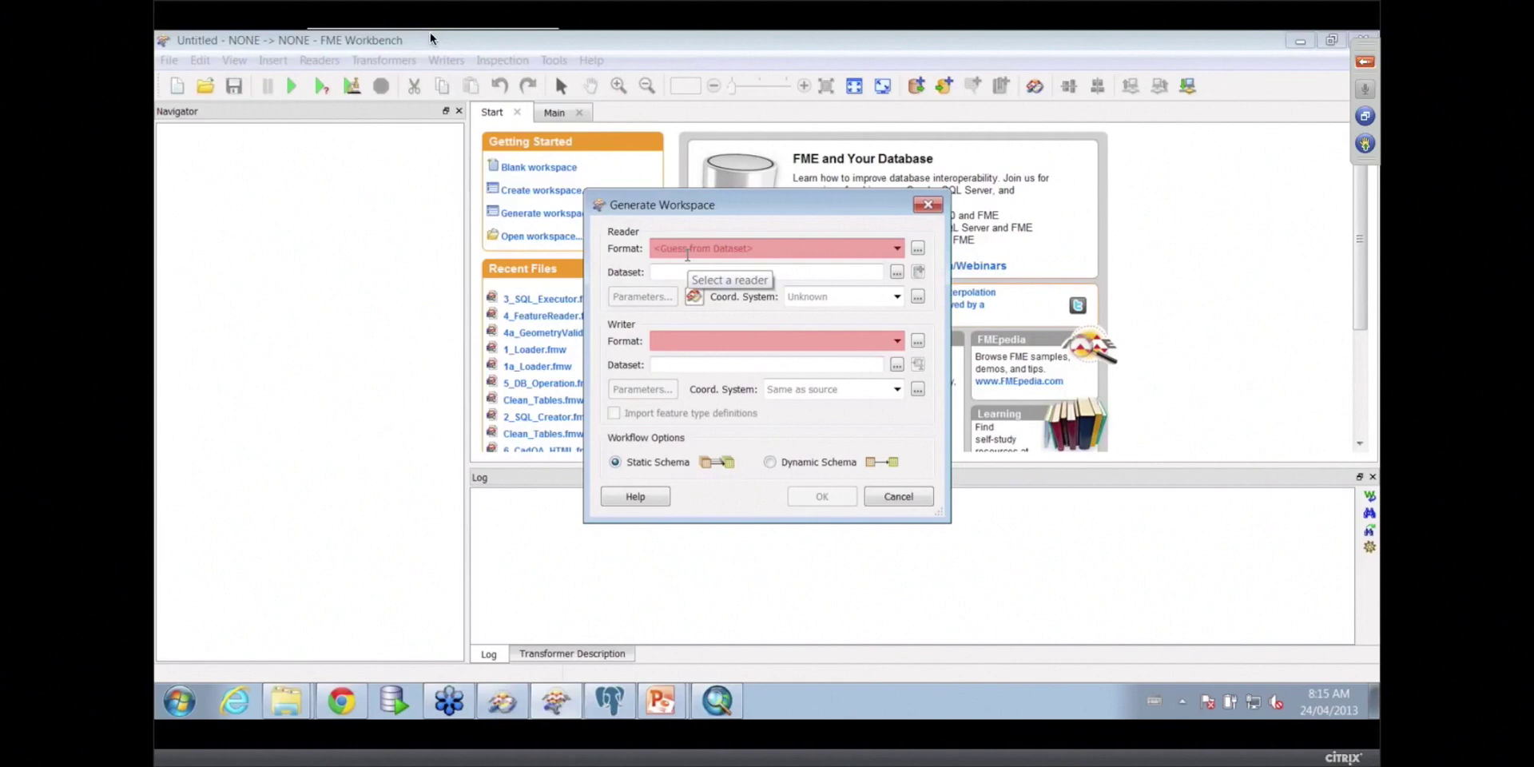
# Step: Search 'dwg' and choose Autodesk AutoCAD DWG/DXF as the reader format
pyautogui.click(687, 254)
pyautogui.write('dwg')
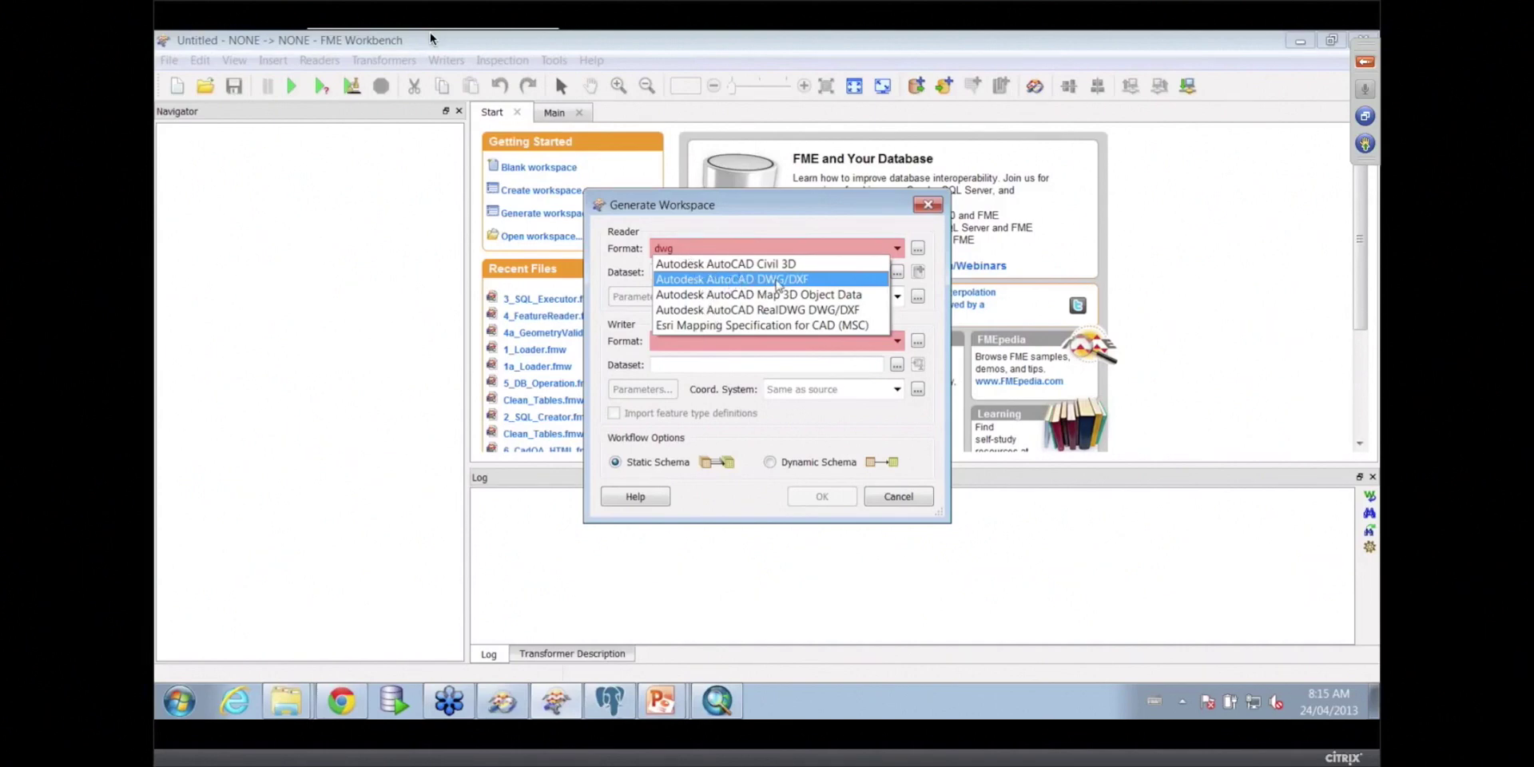
pyautogui.click(776, 279)
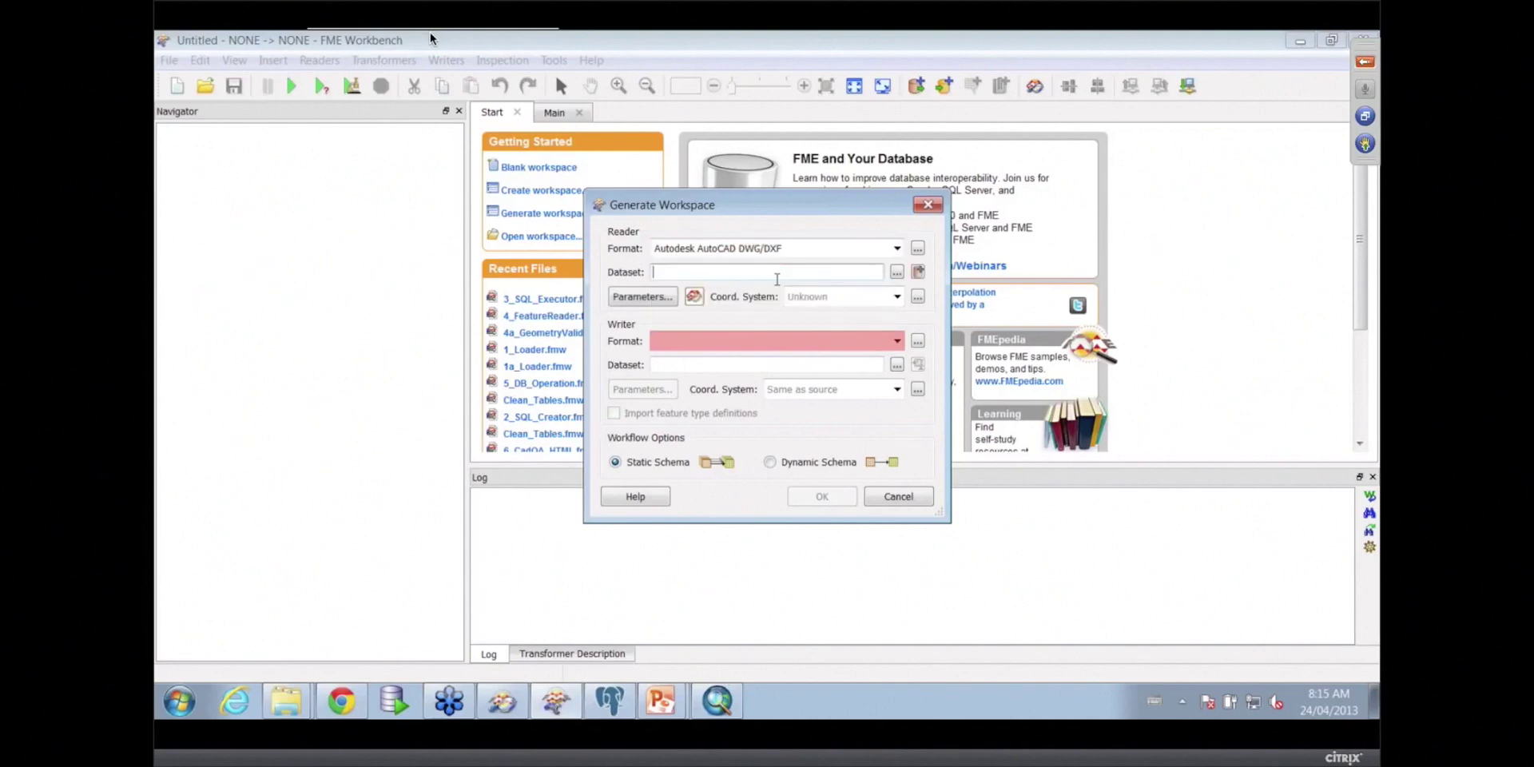
# Step: Select C:\Webinars\Postgis\Source\distribution_N25.dwg as the reader dataset
pyautogui.click(897, 274)
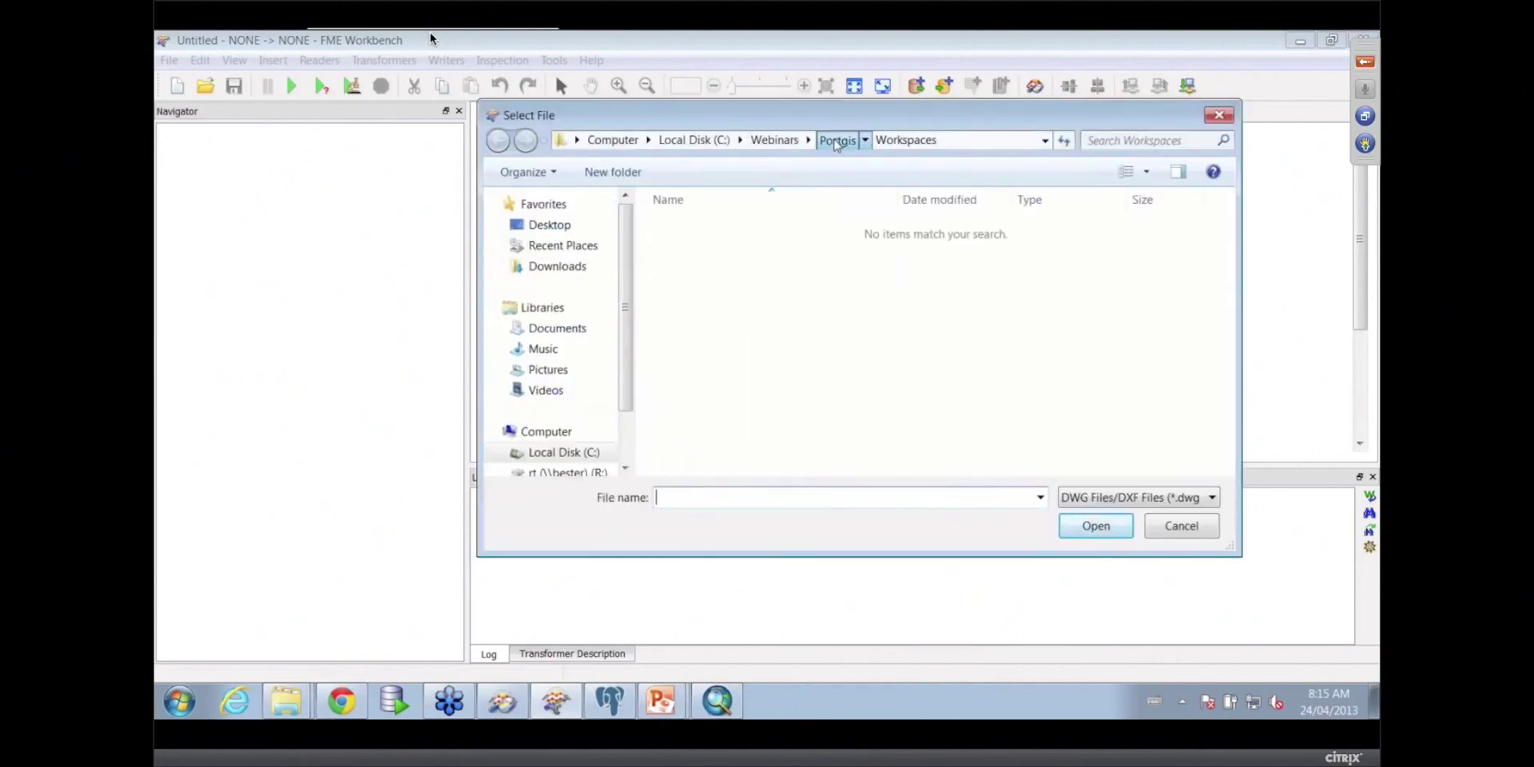
pyautogui.click(837, 140)
pyautogui.doubleClick(700, 250)
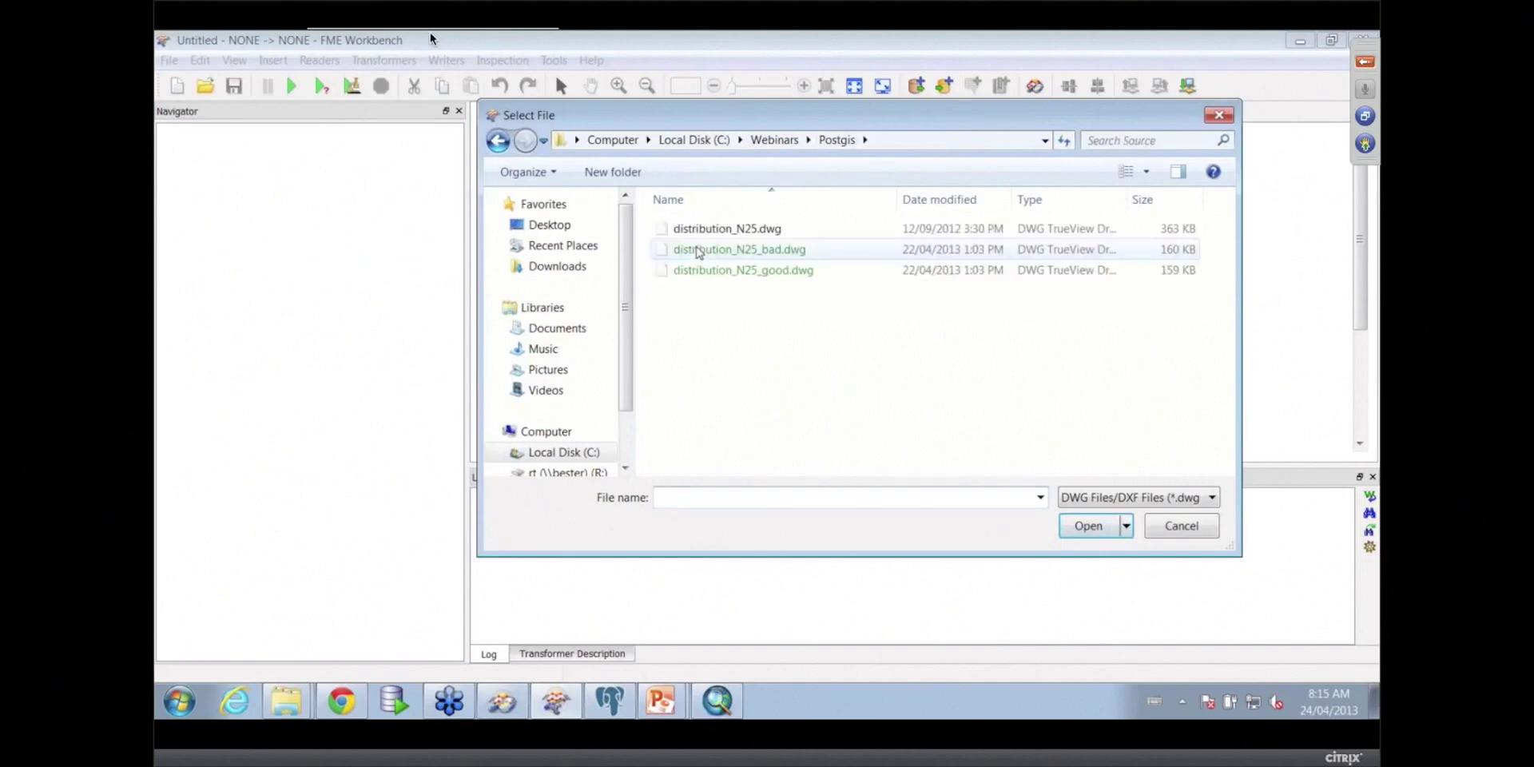
pyautogui.doubleClick(696, 232)
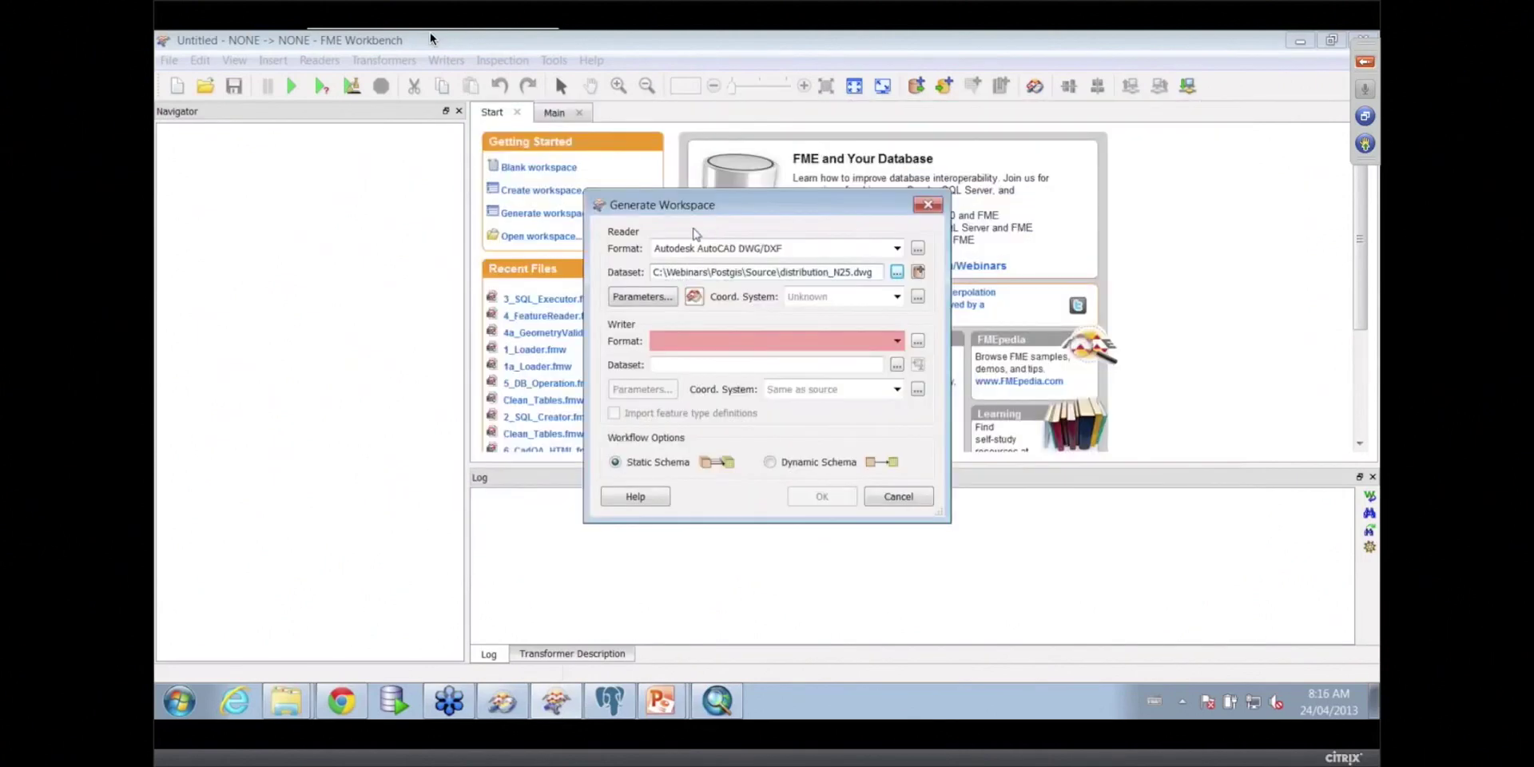
# Step: Set the DWG reader to group by Attribute Schema with Expand Blocks into Entities turned off
pyautogui.click(641, 299)
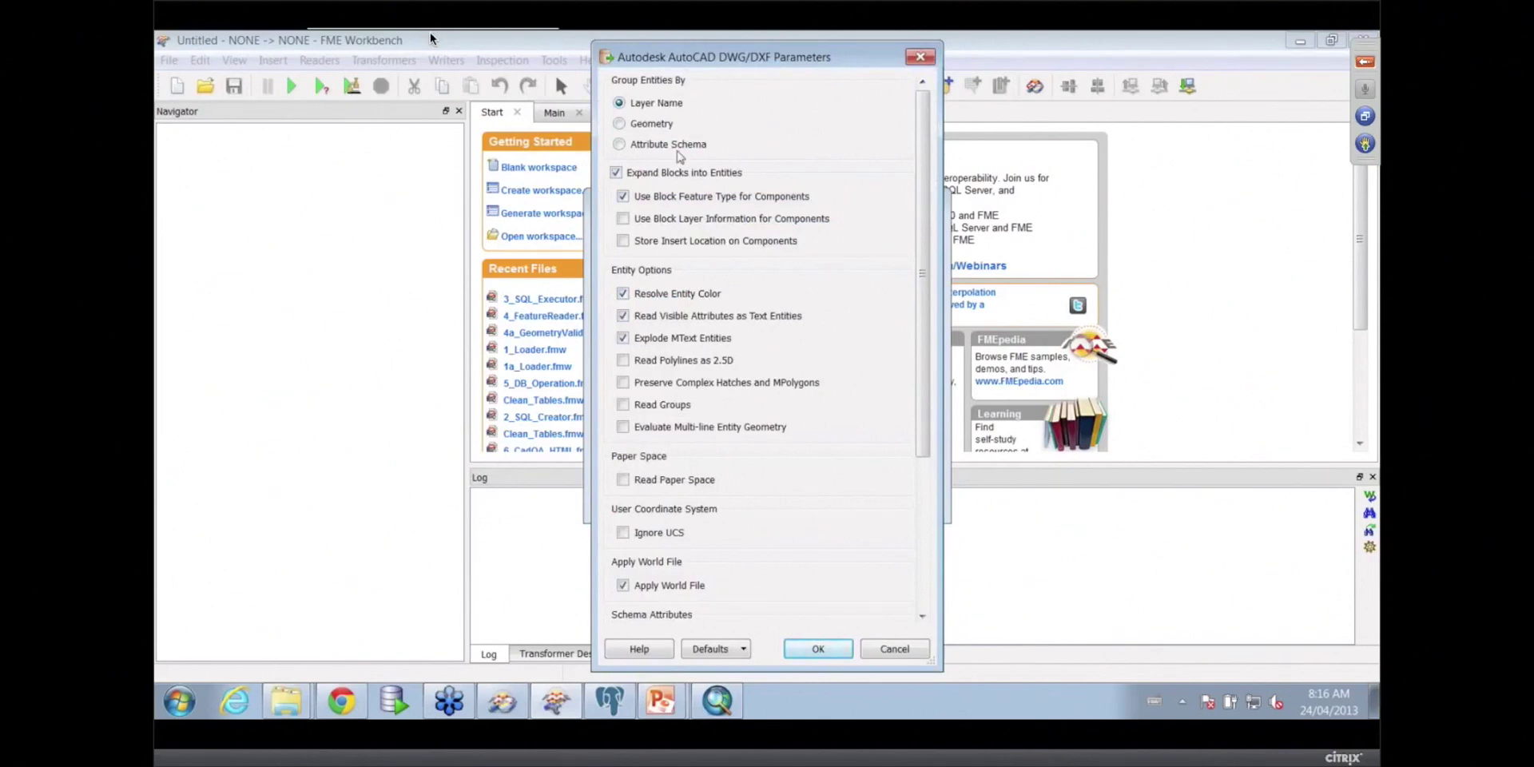
pyautogui.click(620, 146)
pyautogui.click(616, 173)
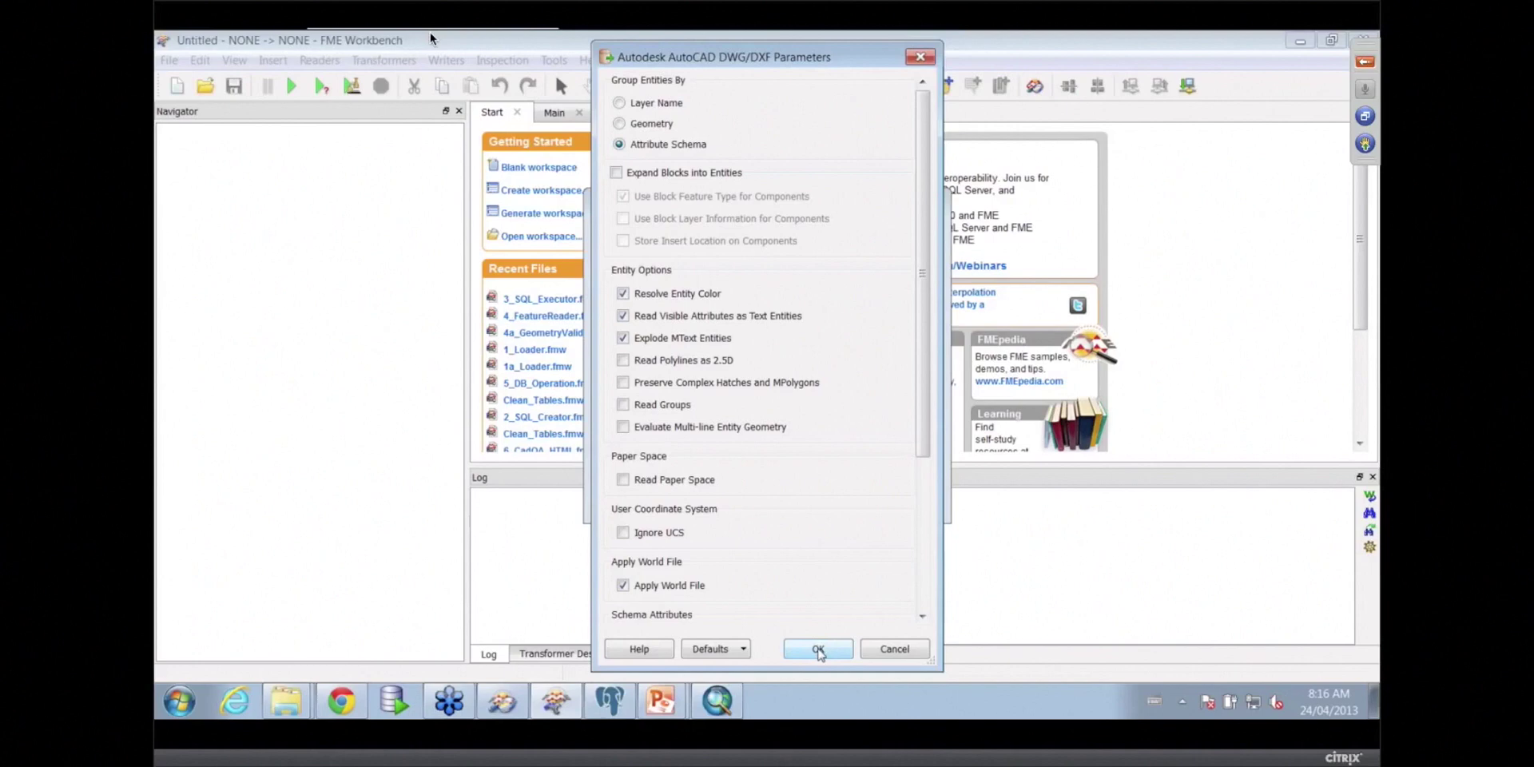
pyautogui.click(820, 651)
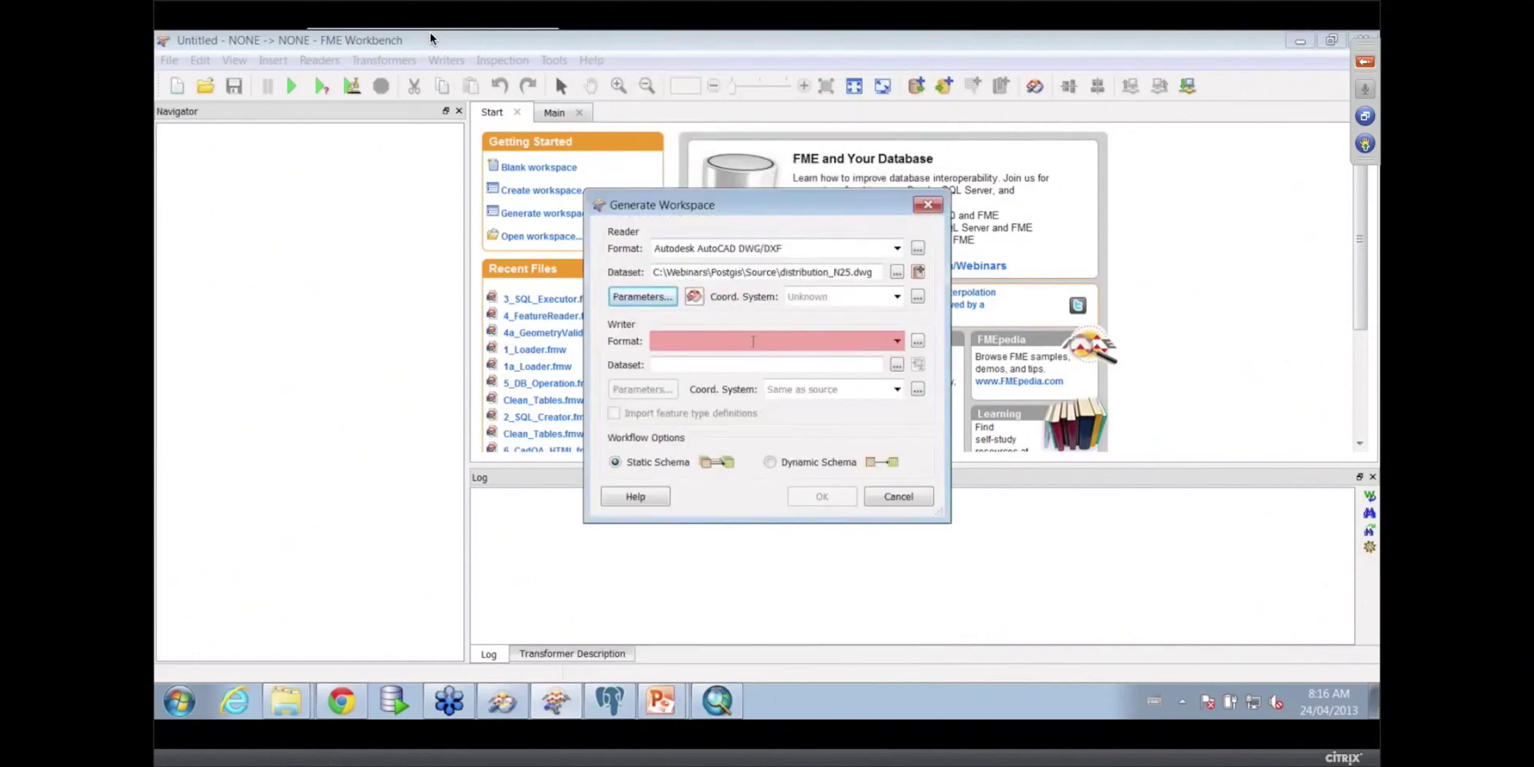
# Step: Search 'post' and choose PostGIS as the writer format, giving dataset postgis
pyautogui.click(723, 341)
pyautogui.write('po')
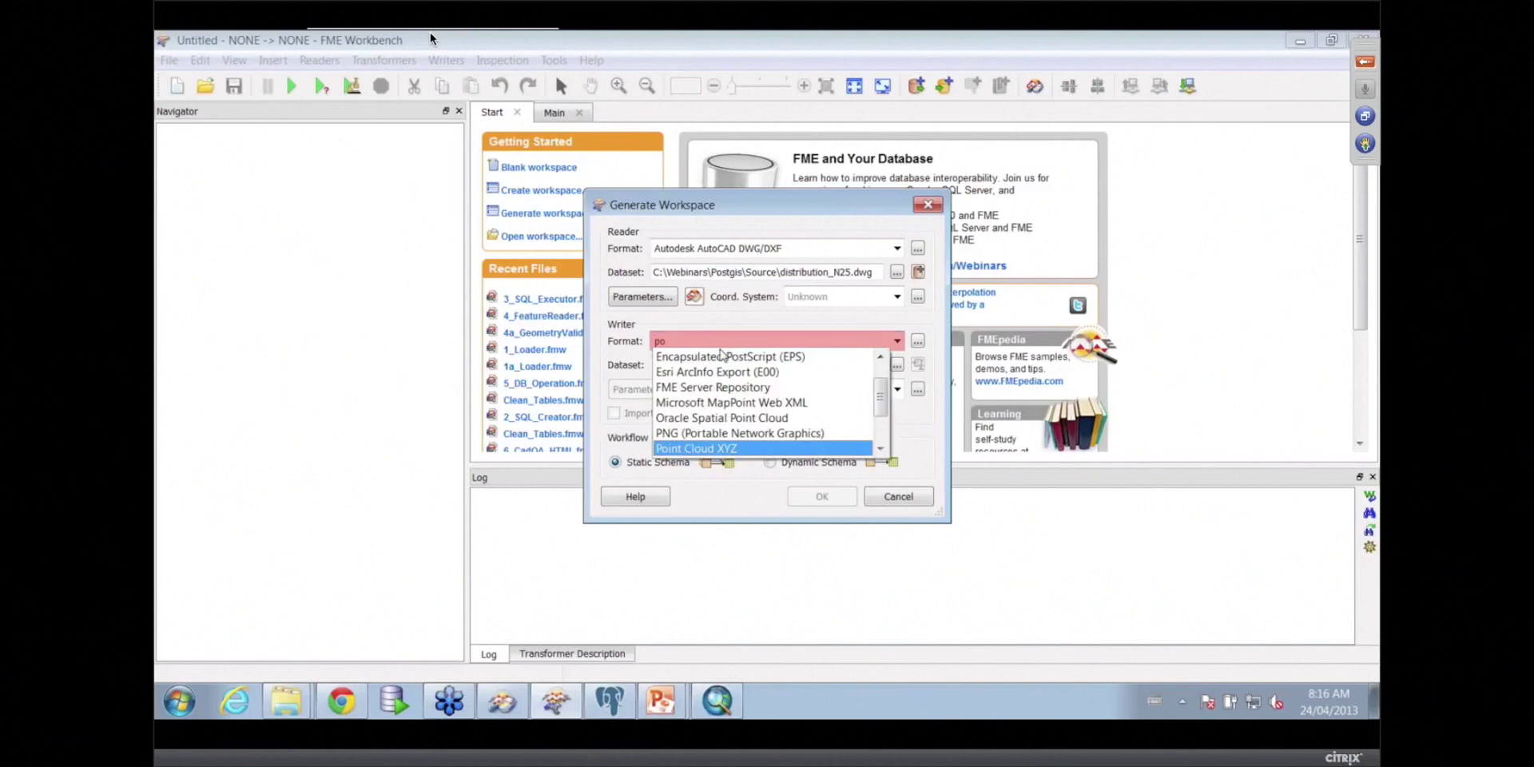
pyautogui.write('st')
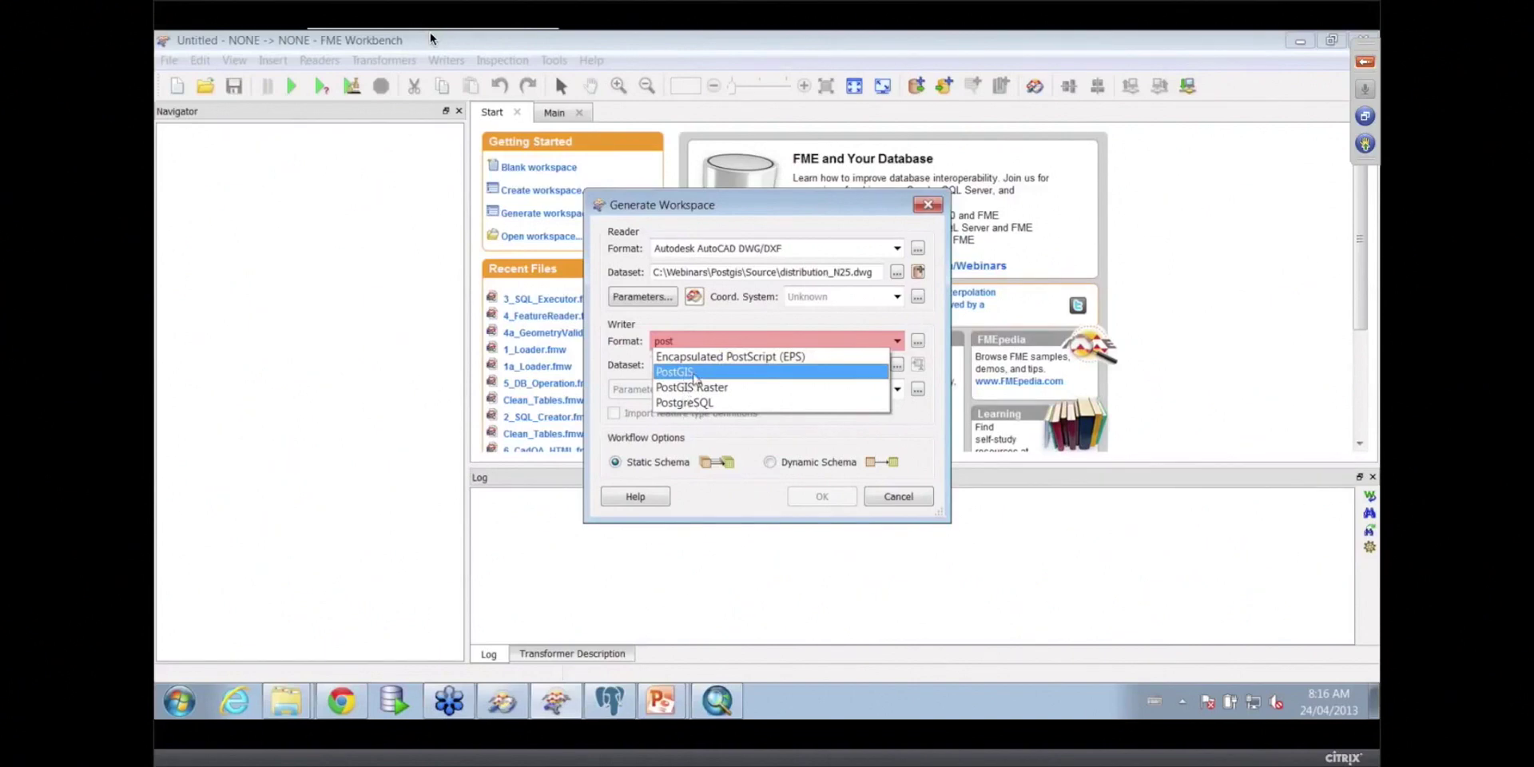
pyautogui.click(681, 373)
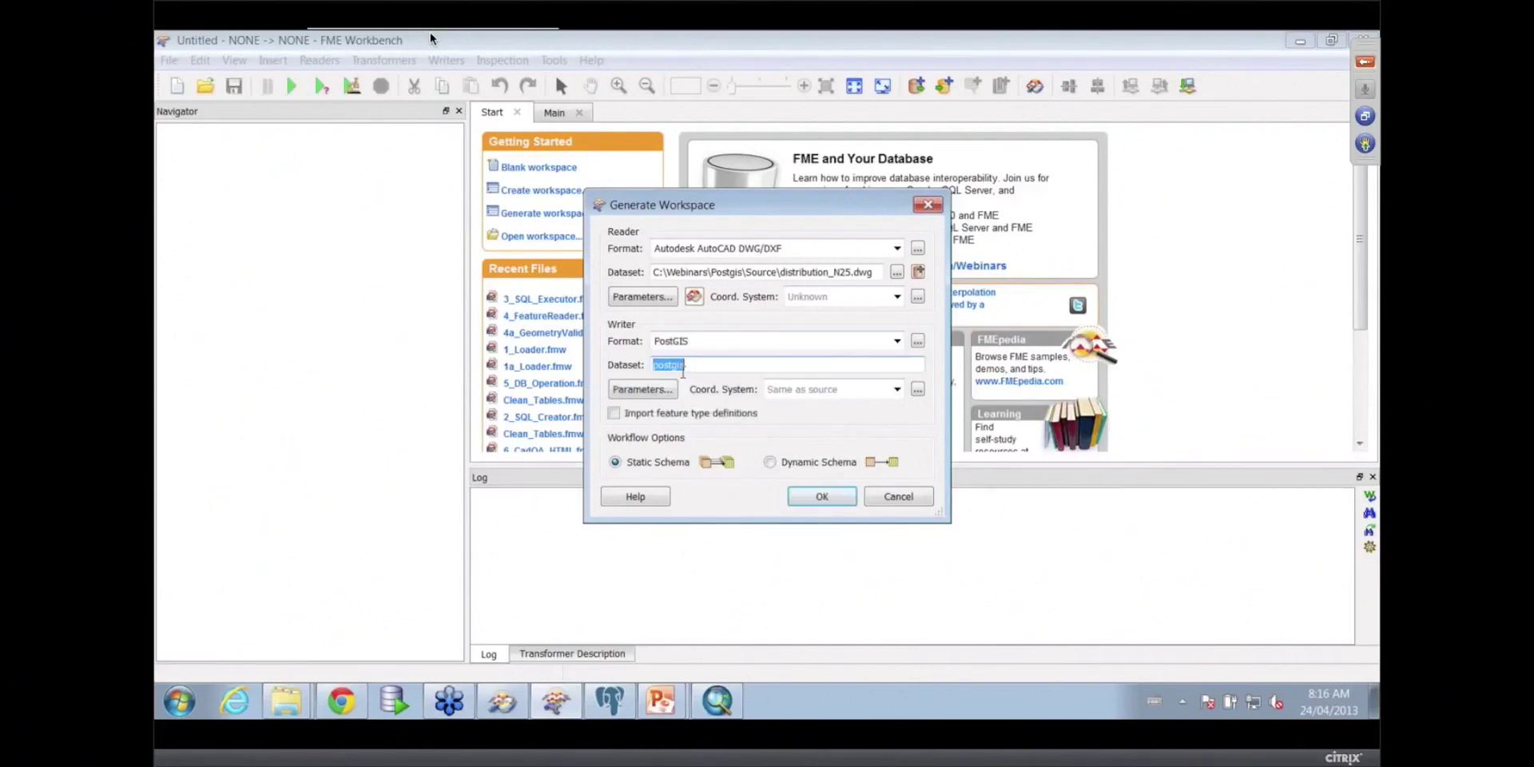
# Step: Show the PostGIS writer parameters (host bp-postgis20, port 5432, database postgis) and their Defaults options
pyautogui.click(651, 391)
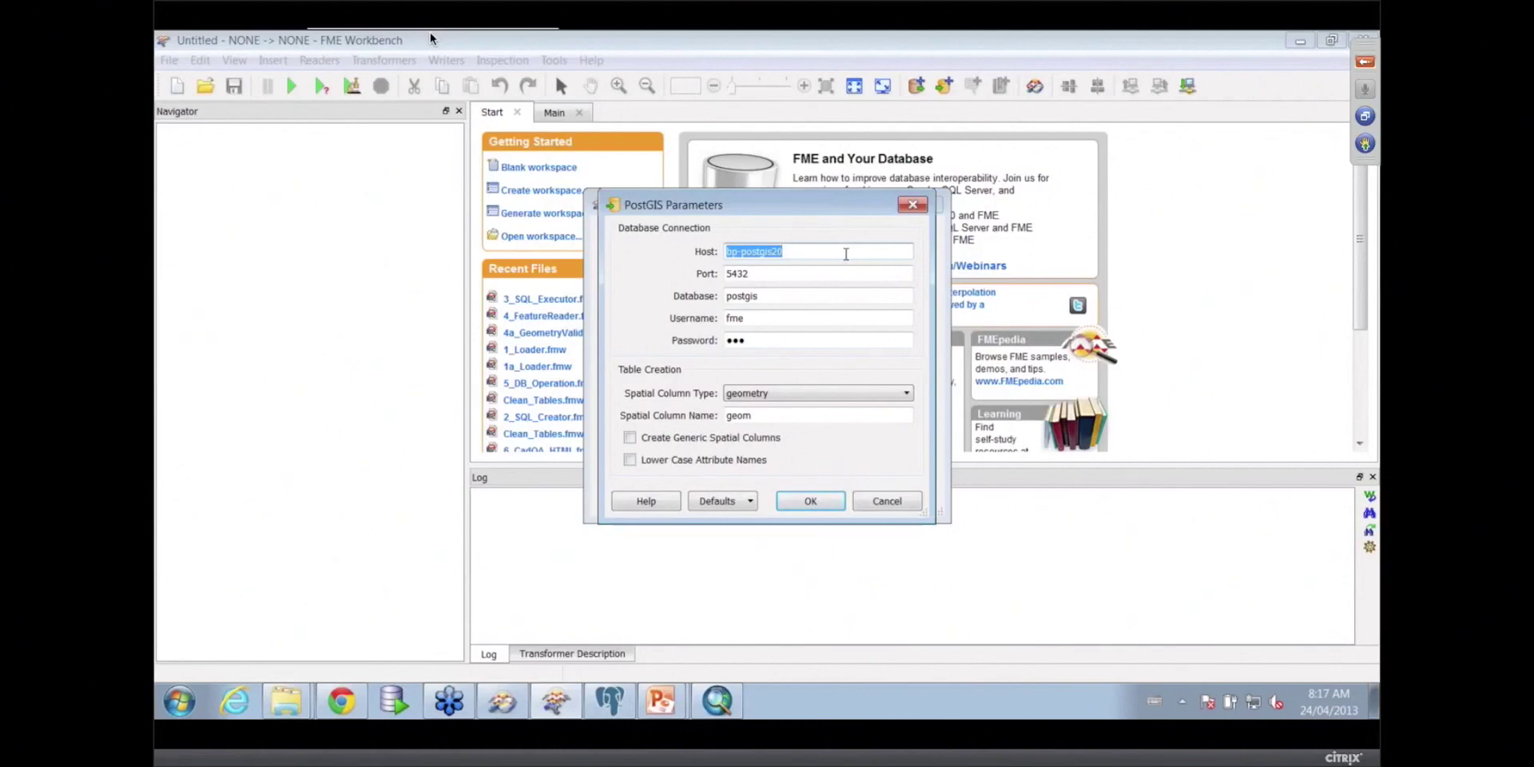
pyautogui.click(750, 501)
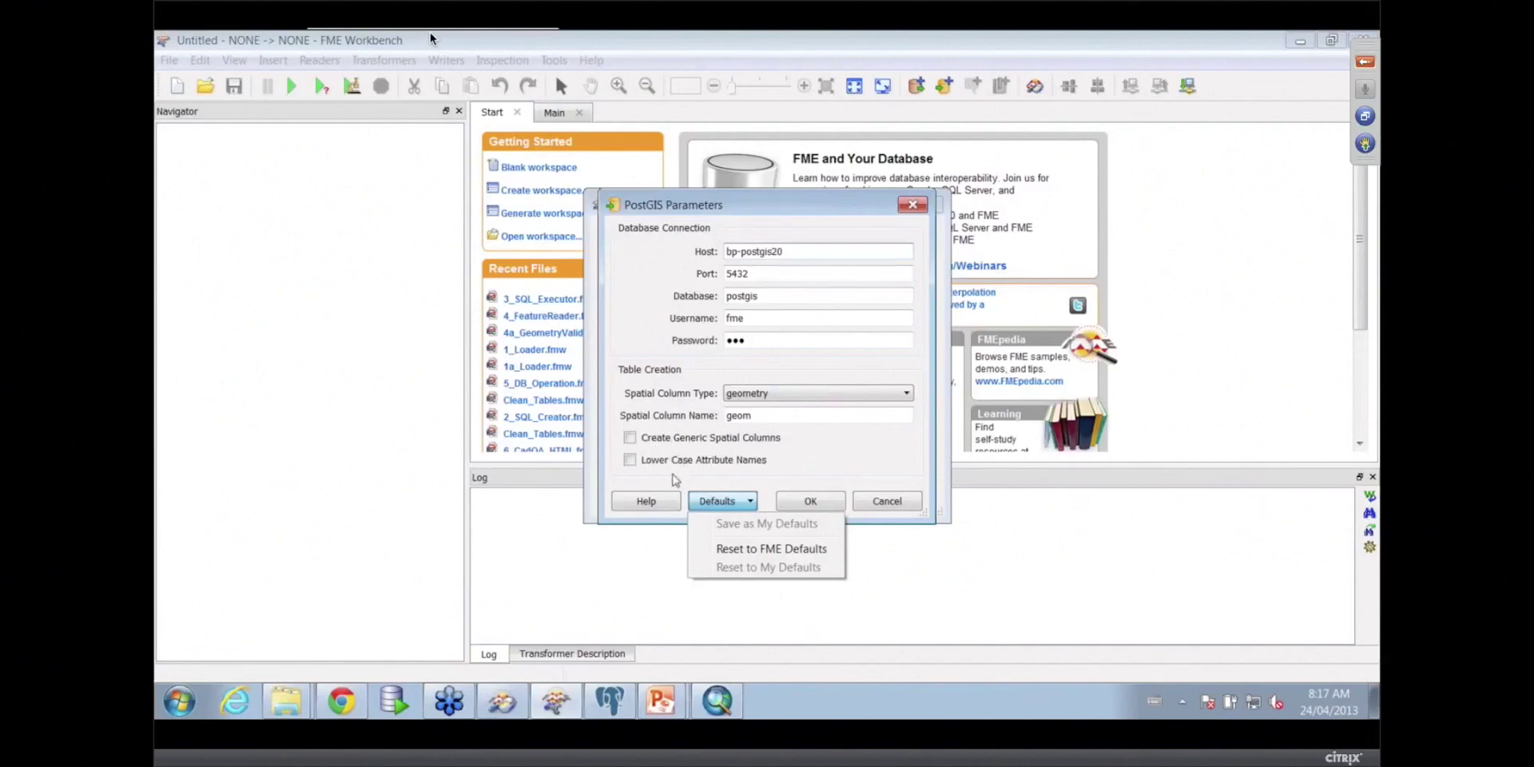
# Step: Dismiss the Defaults menu unchanged and enable Create Generic Spatial Columns
pyautogui.click(826, 464)
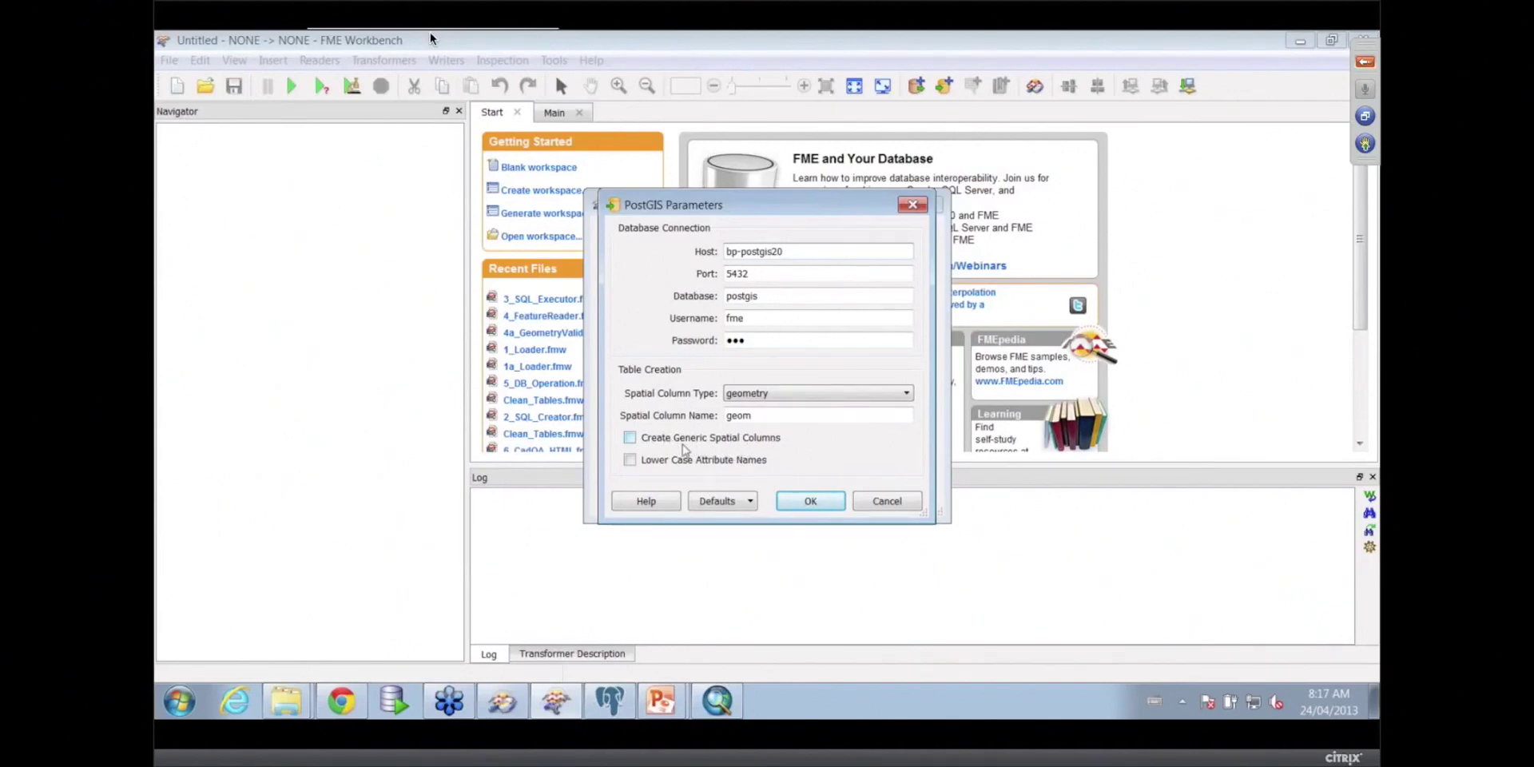
pyautogui.click(631, 438)
# Step: Enable Lower Case Attribute Names and disable Create Generic Spatial Columns
pyautogui.click(630, 460)
pyautogui.click(774, 444)
# Step: Confirm the writer settings, generate the workspace with all three feature types, and select water_meters
pyautogui.click(815, 504)
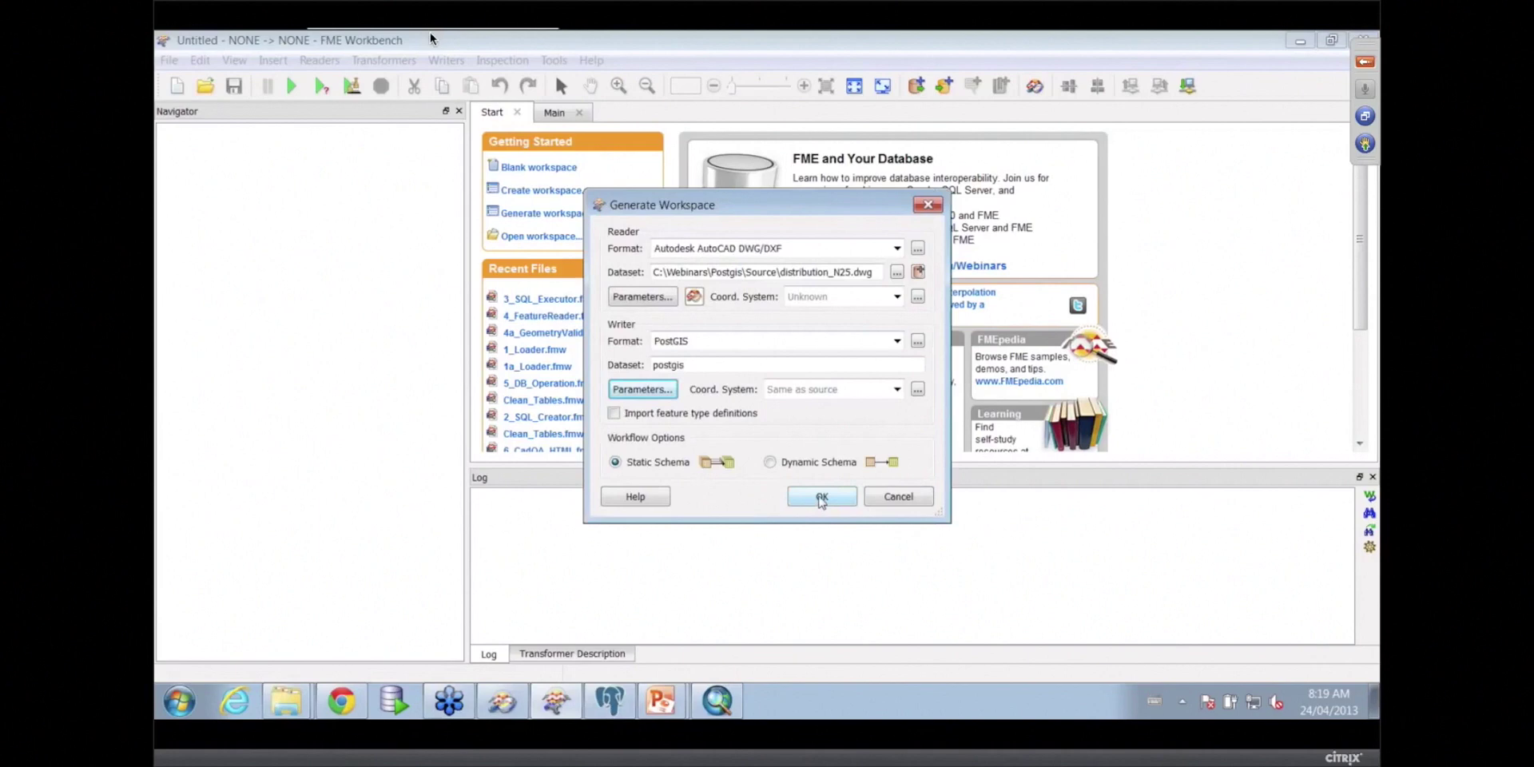
pyautogui.click(821, 497)
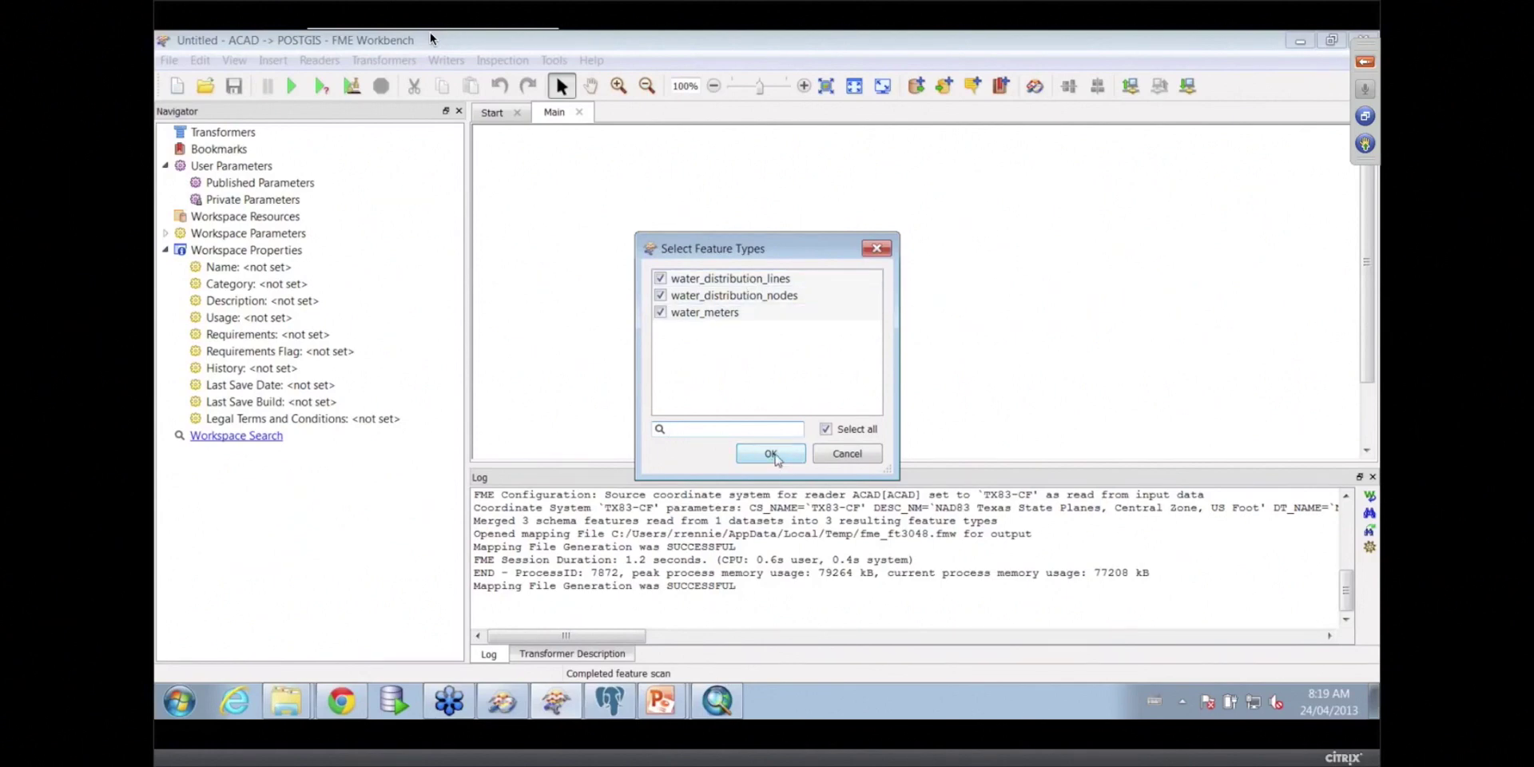
pyautogui.click(772, 454)
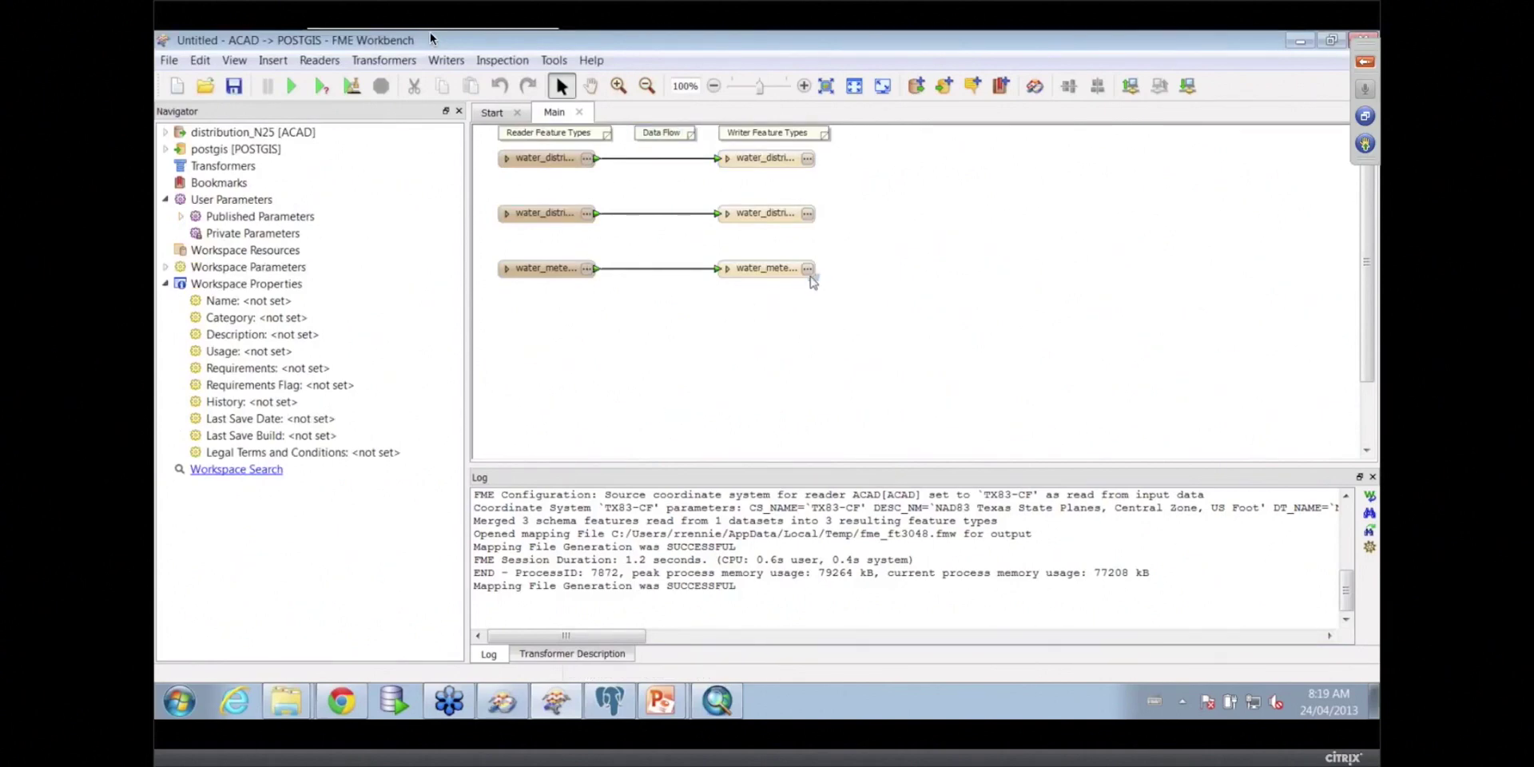
pyautogui.click(551, 272)
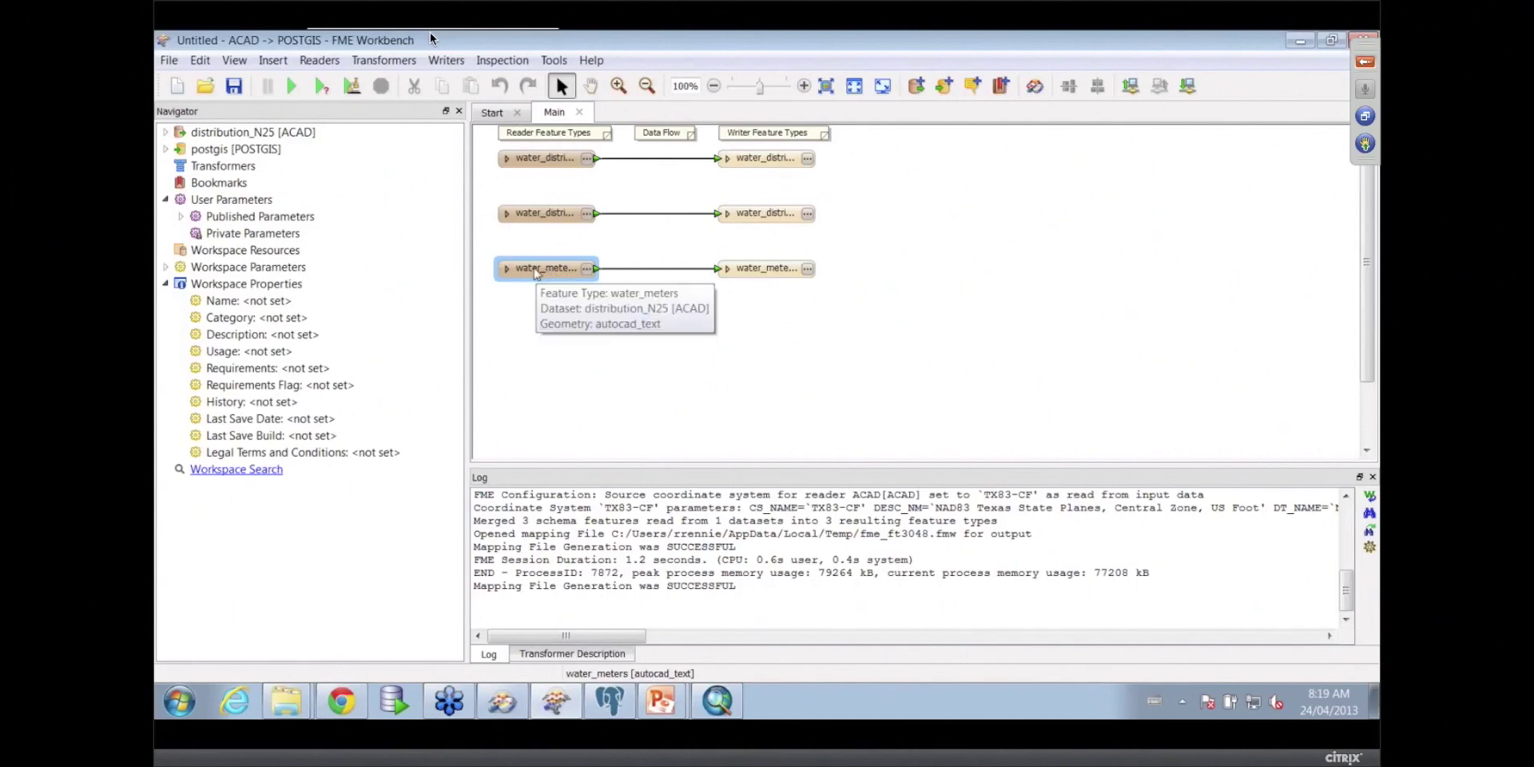
pyautogui.click(806, 270)
# Step: Open the water_meters writer feature type properties and allow any geometry type
pyautogui.click(807, 269)
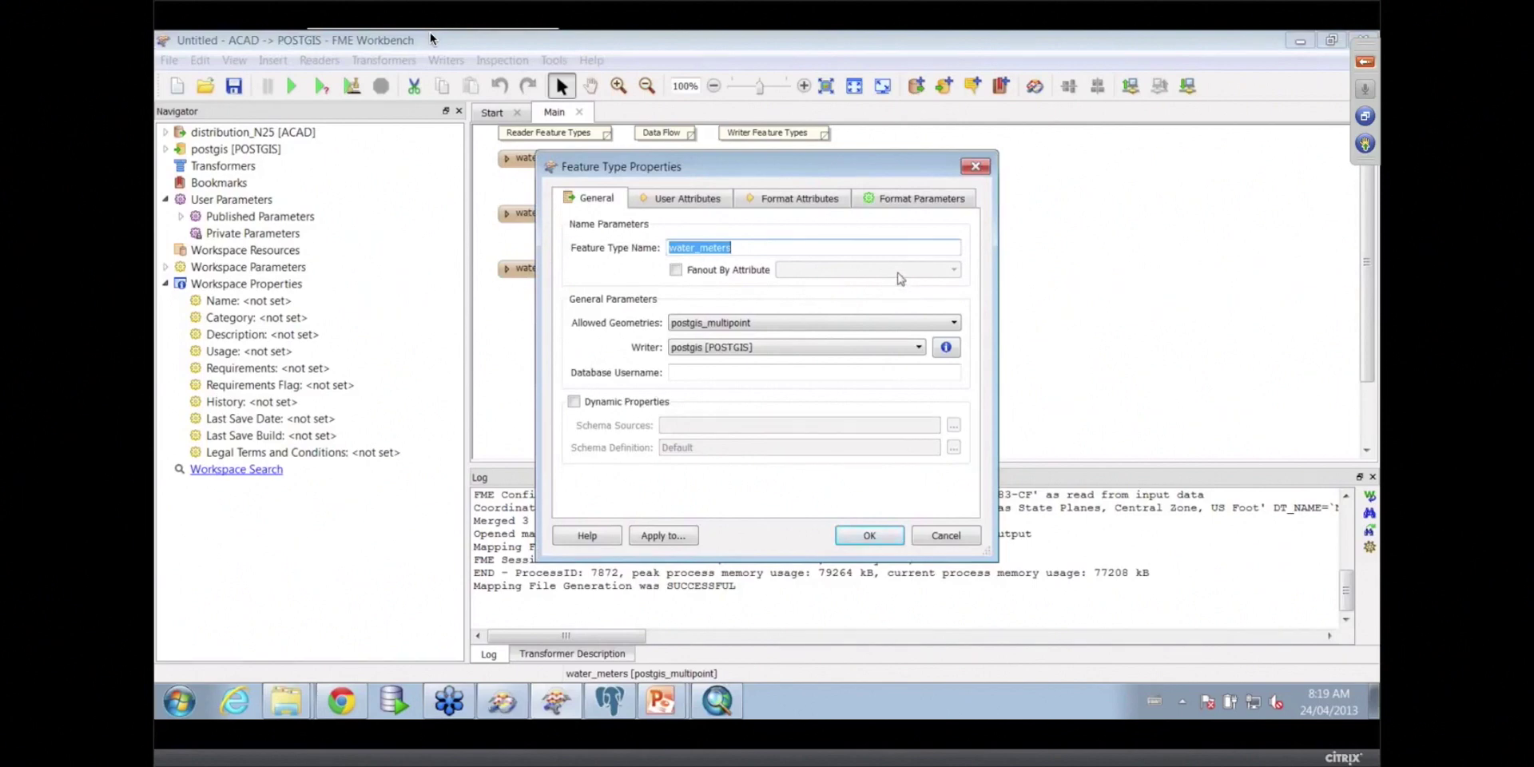
pyautogui.click(795, 325)
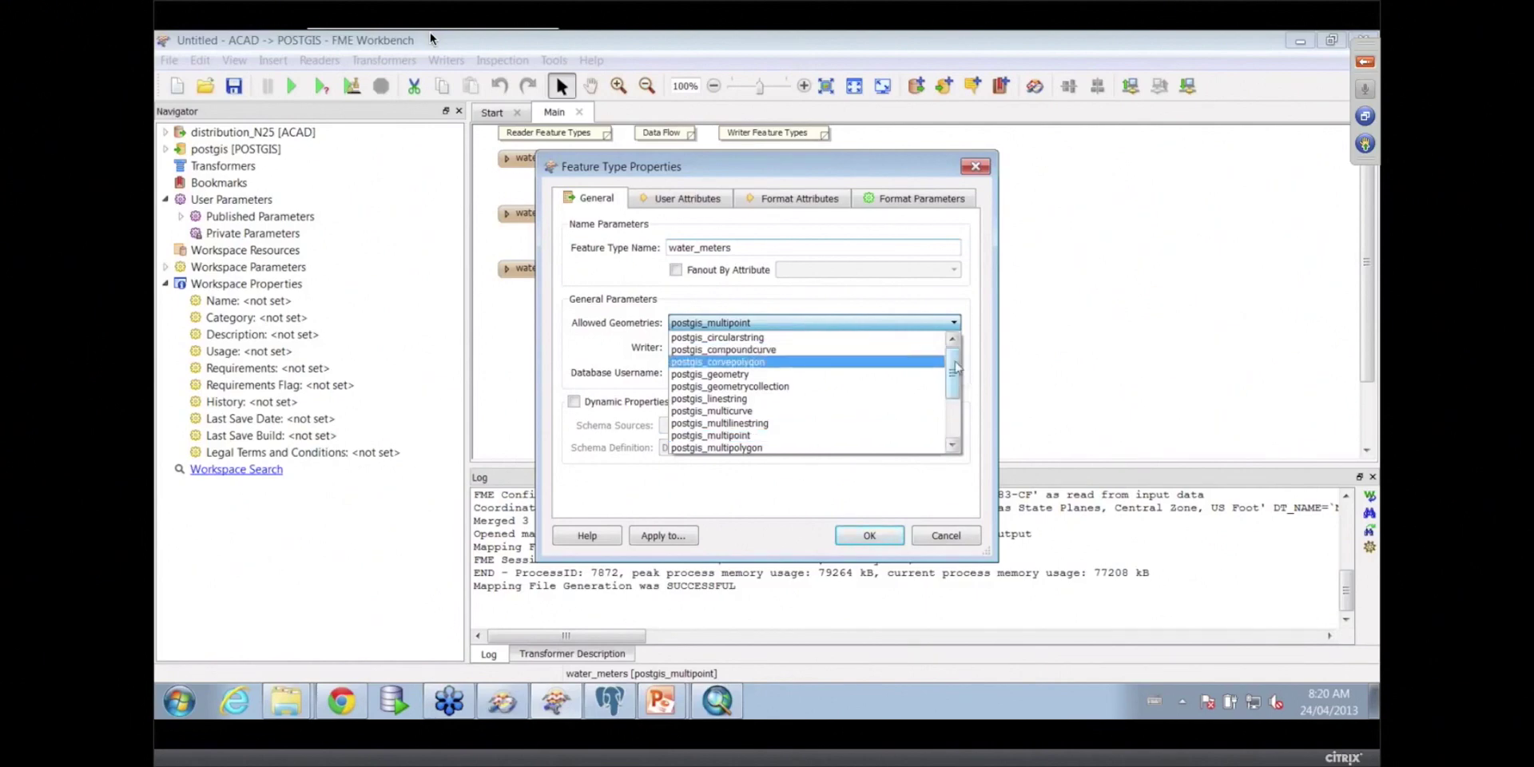
pyautogui.moveTo(957, 367)
pyautogui.mouseDown()
pyautogui.moveTo(958, 424)
pyautogui.moveTo(955, 363)
pyautogui.mouseUp()
pyautogui.click(756, 376)
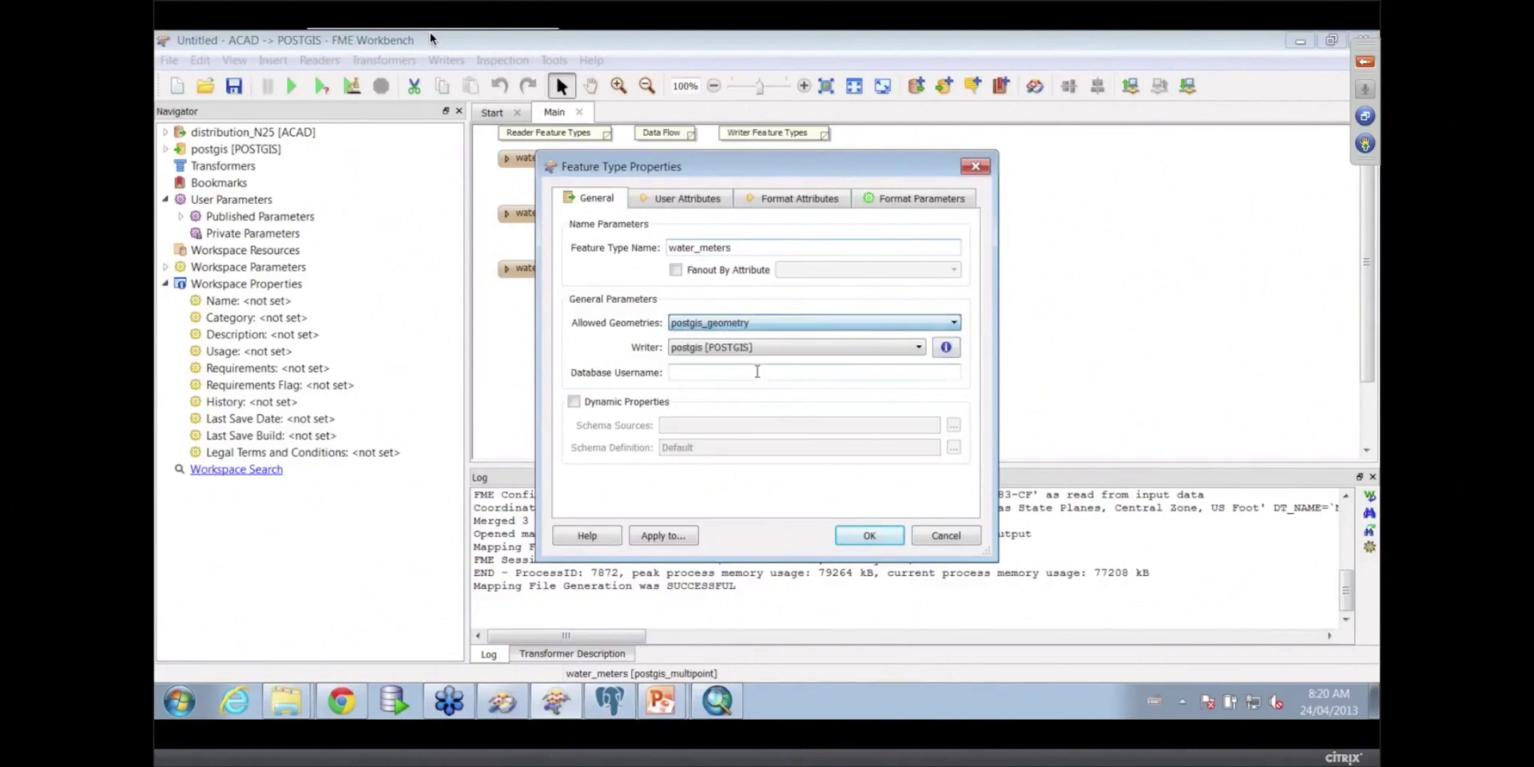
# Step: Change the water_meters allowed geometry to postgis_point
pyautogui.click(864, 324)
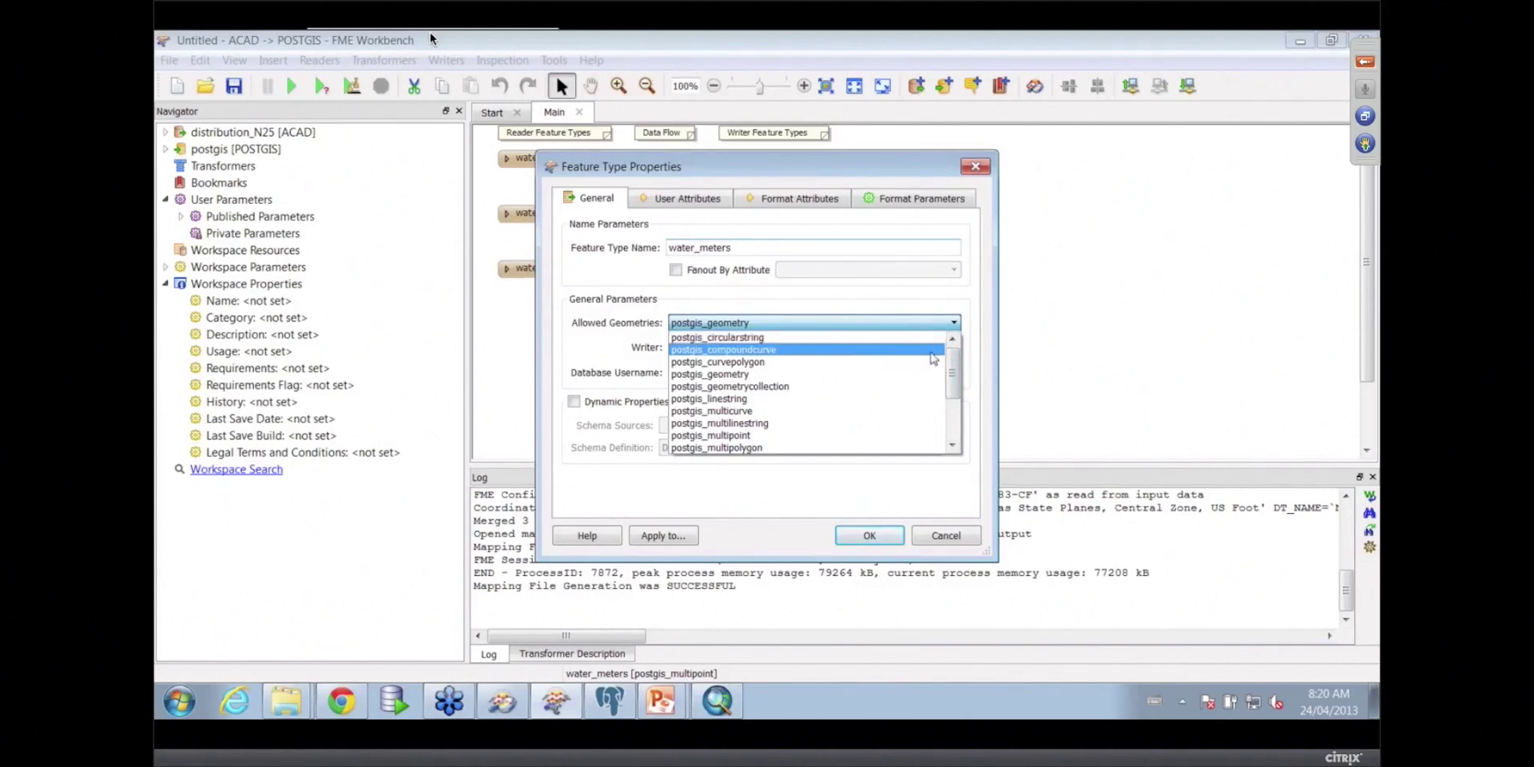
pyautogui.scroll(-1, 953, 375)
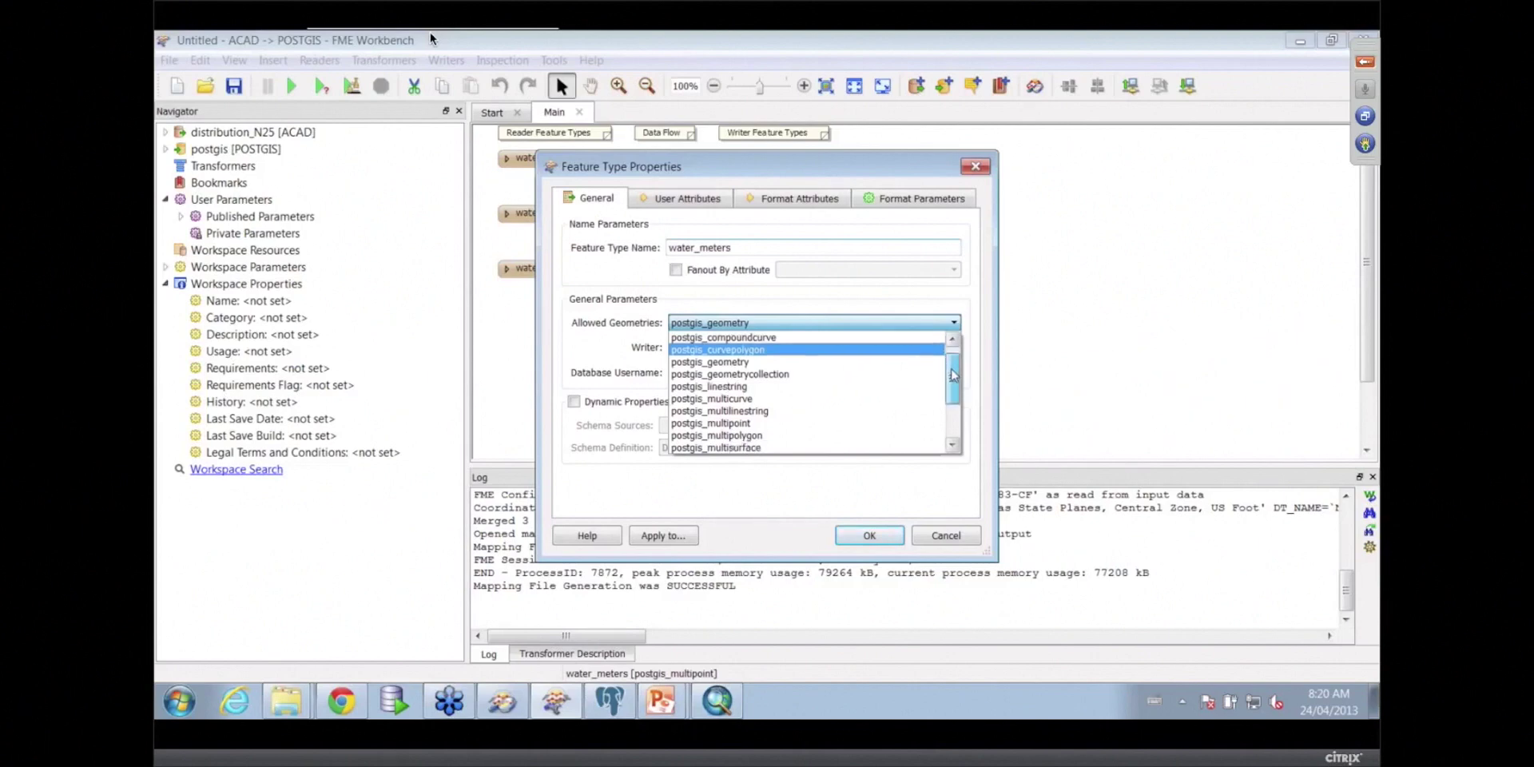
pyautogui.scroll(-2, 767, 400)
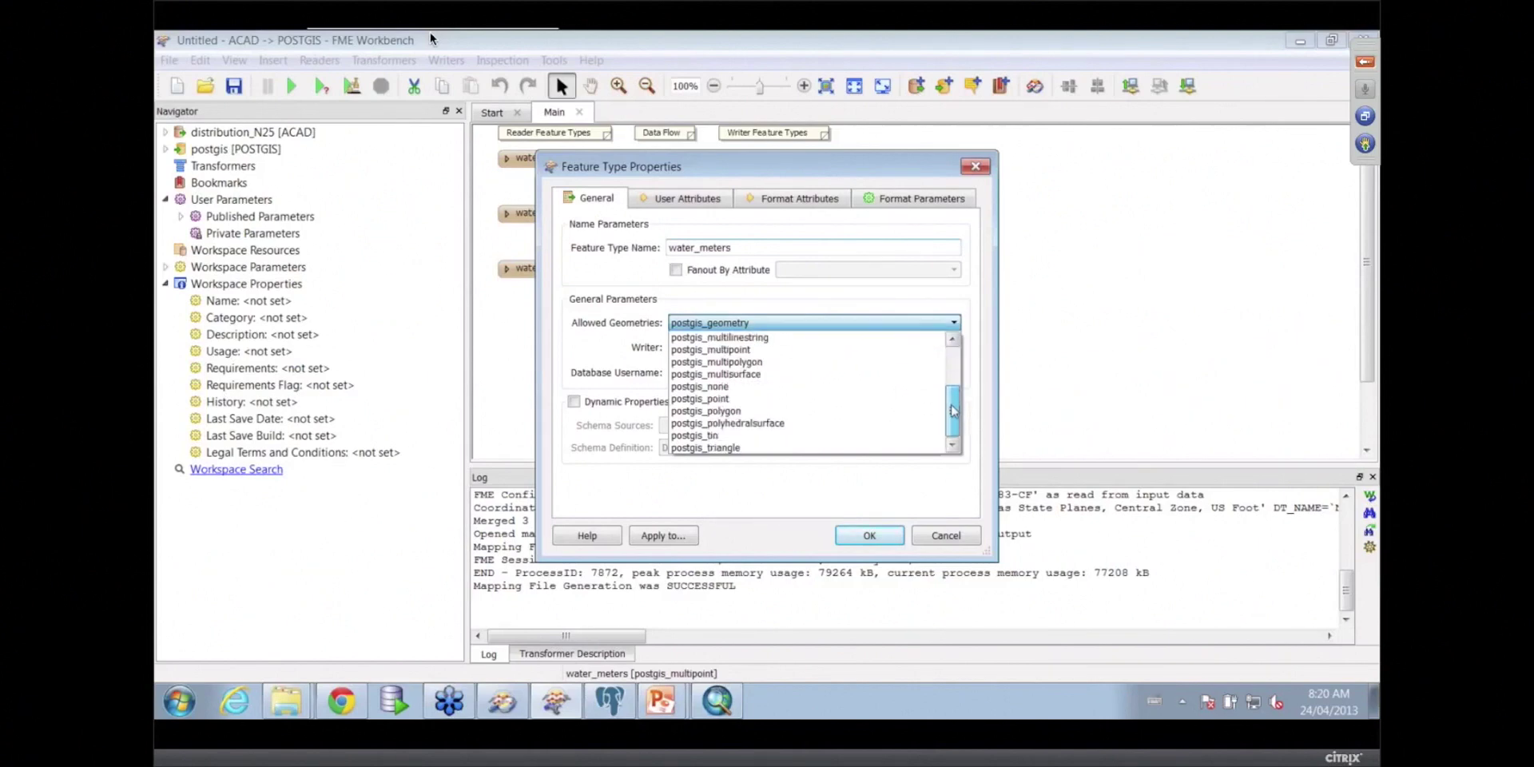
pyautogui.click(771, 399)
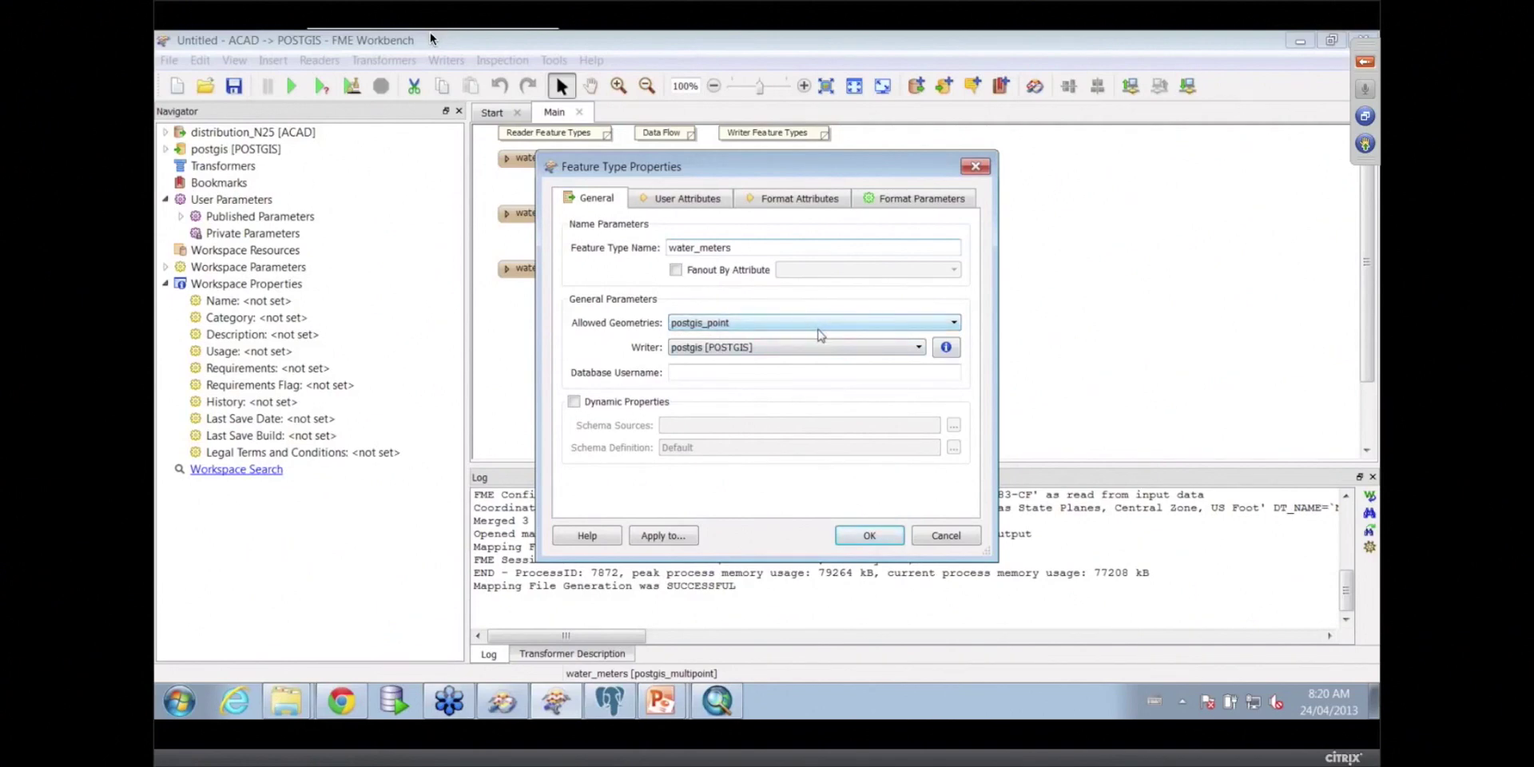
pyautogui.click(954, 323)
pyautogui.moveTo(952, 412); pyautogui.dragTo(951, 368)
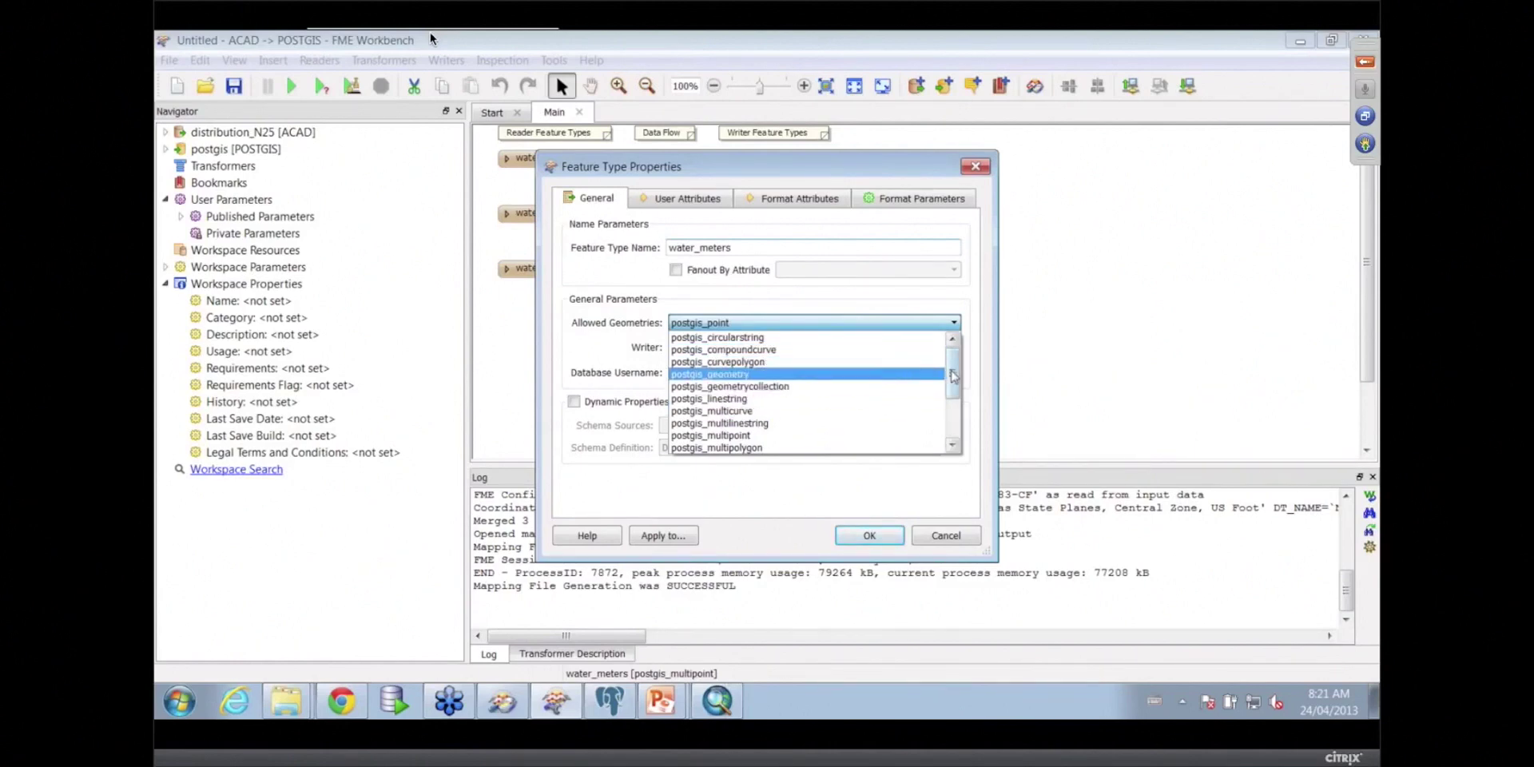
pyautogui.scroll(-3, 927, 382)
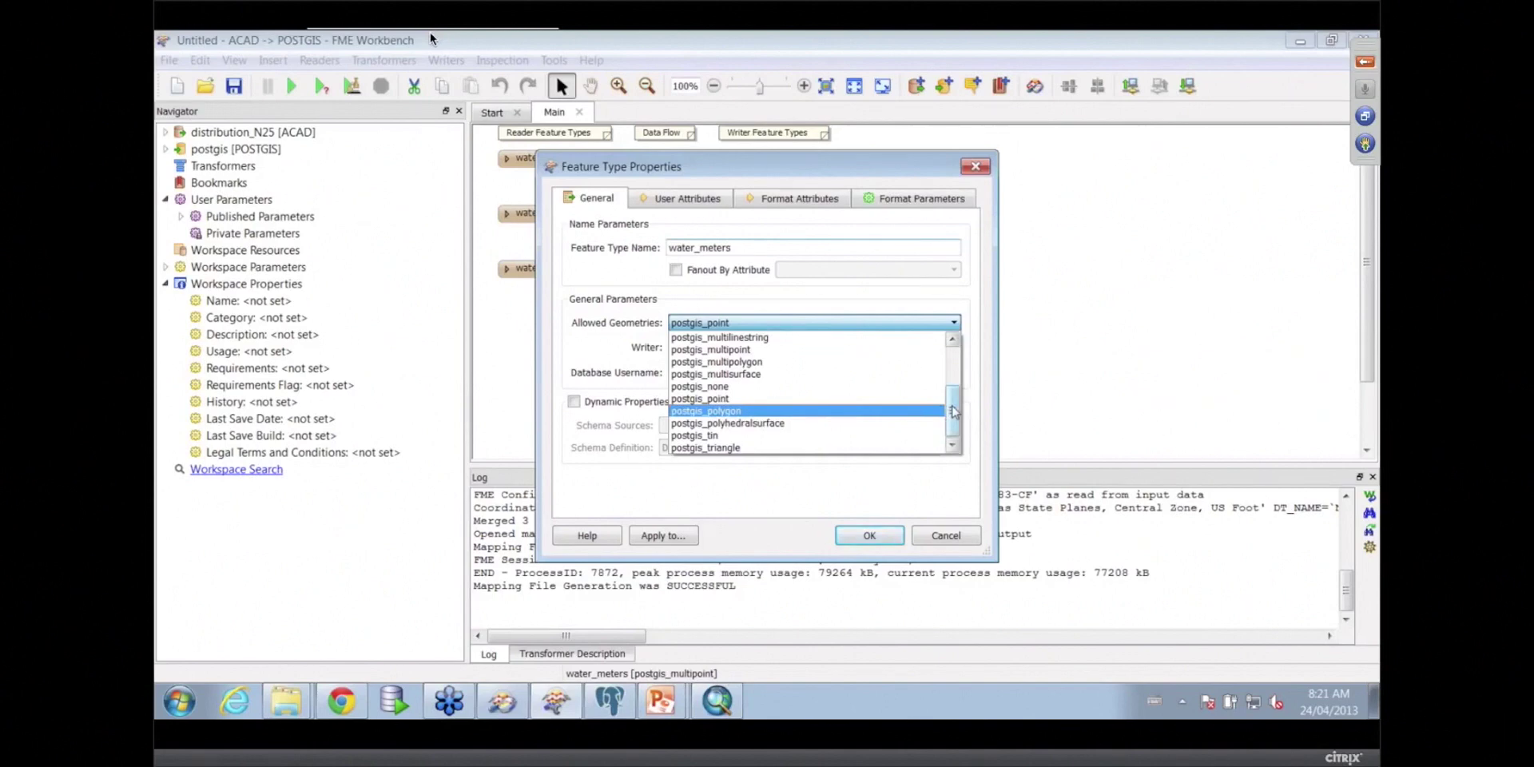
pyautogui.scroll(3, 895, 411)
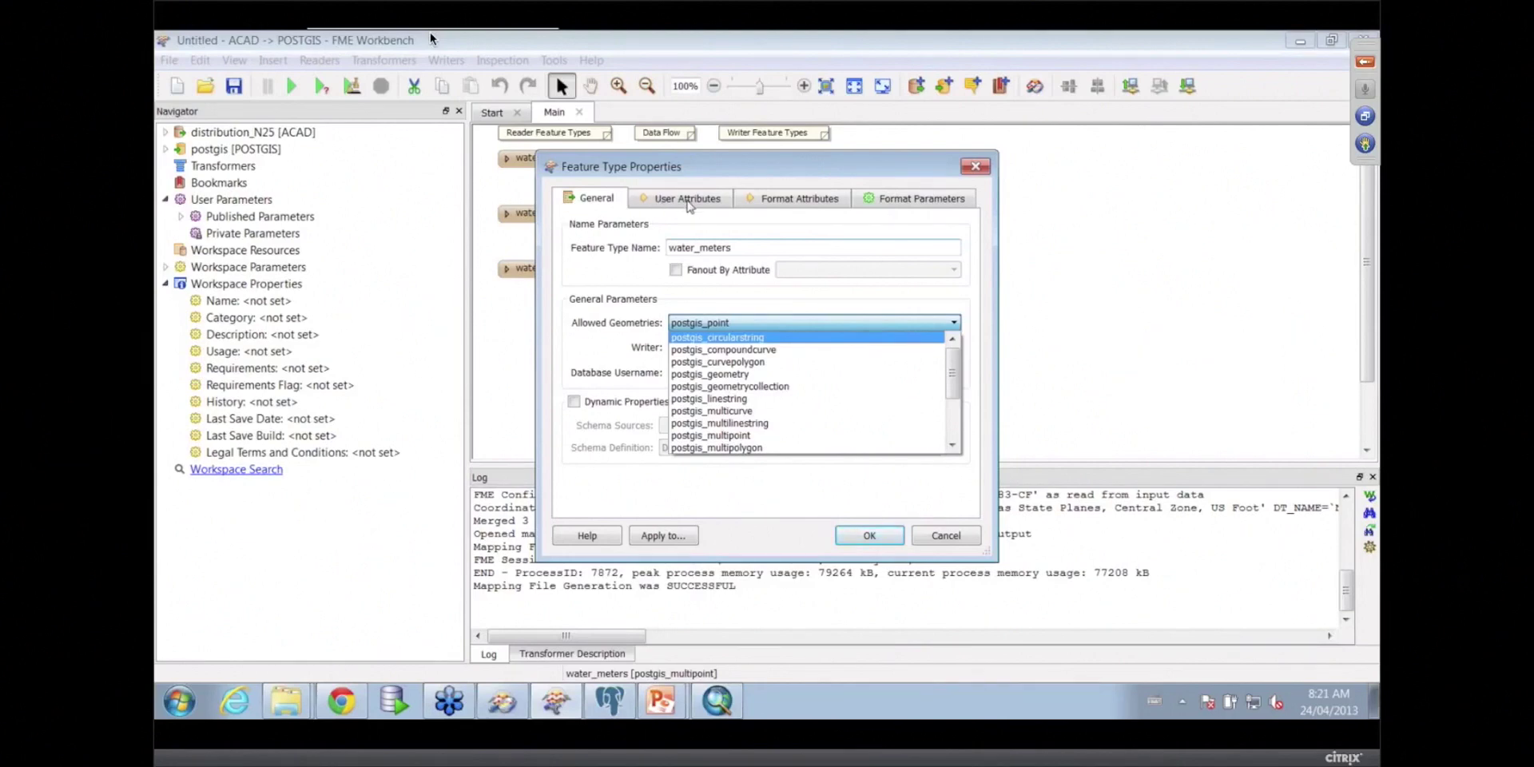
pyautogui.click(904, 295)
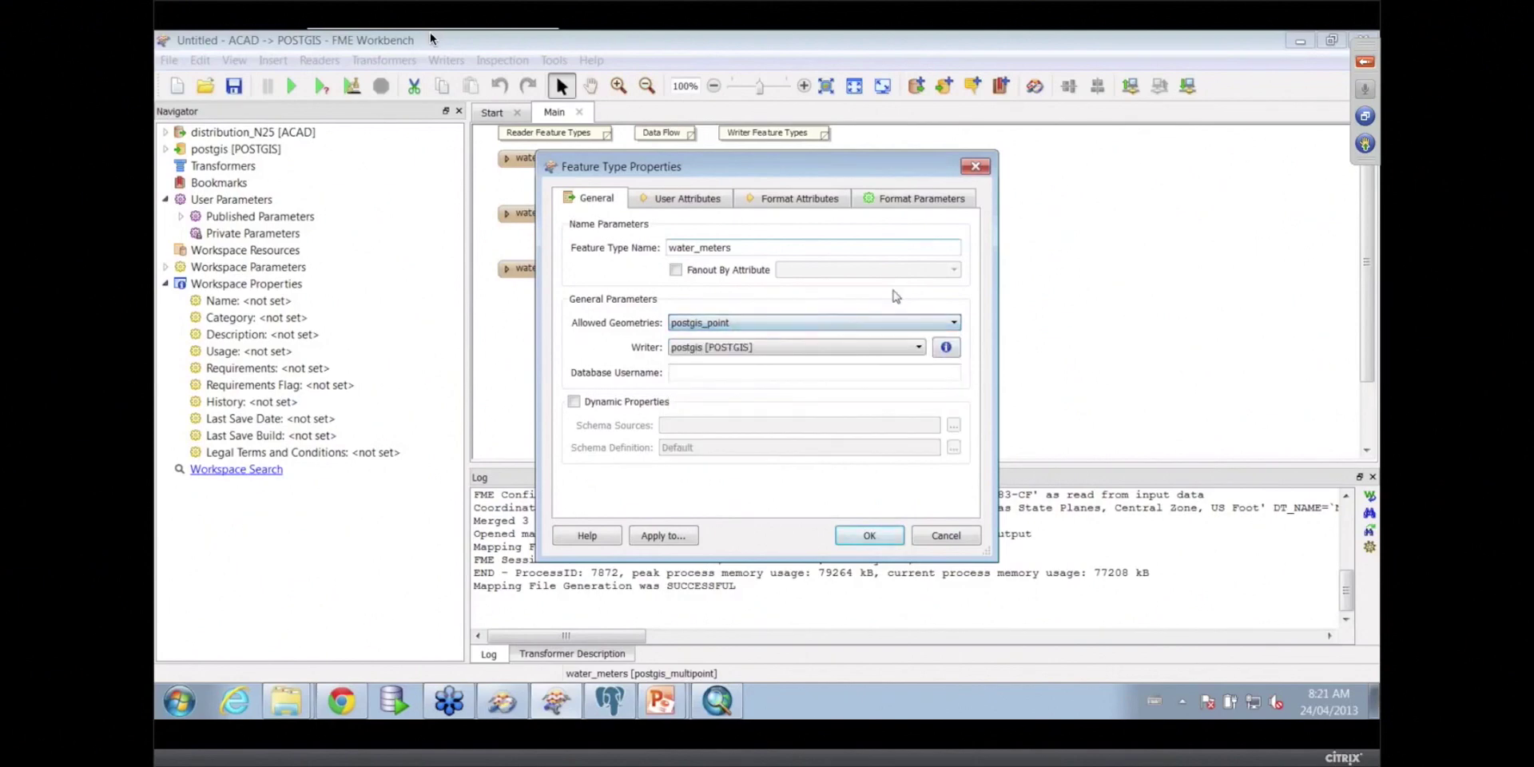
# Step: Show the water_meters writer's Format Parameters and list the Spatial Column Type choices
pyautogui.click(931, 204)
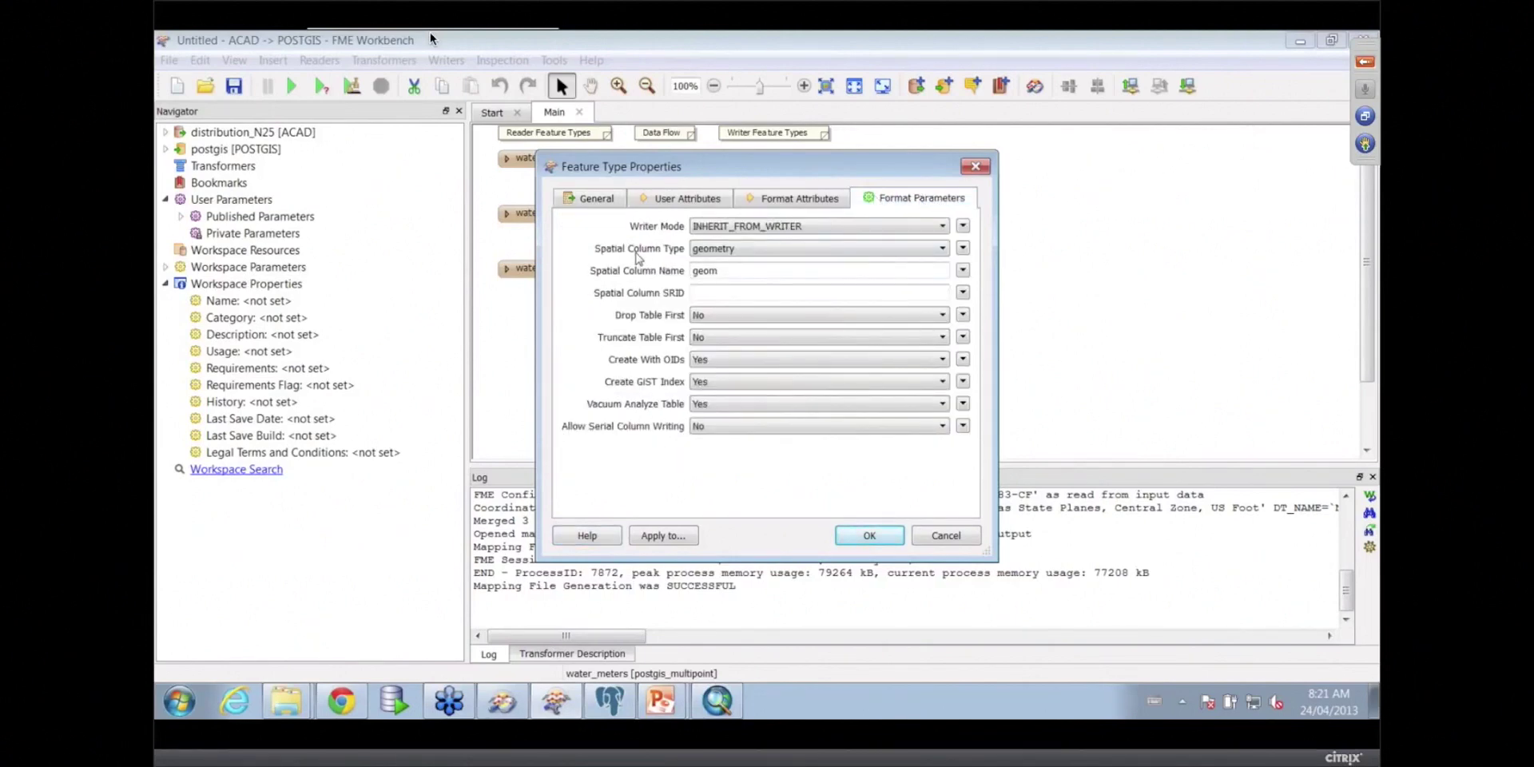
pyautogui.click(788, 254)
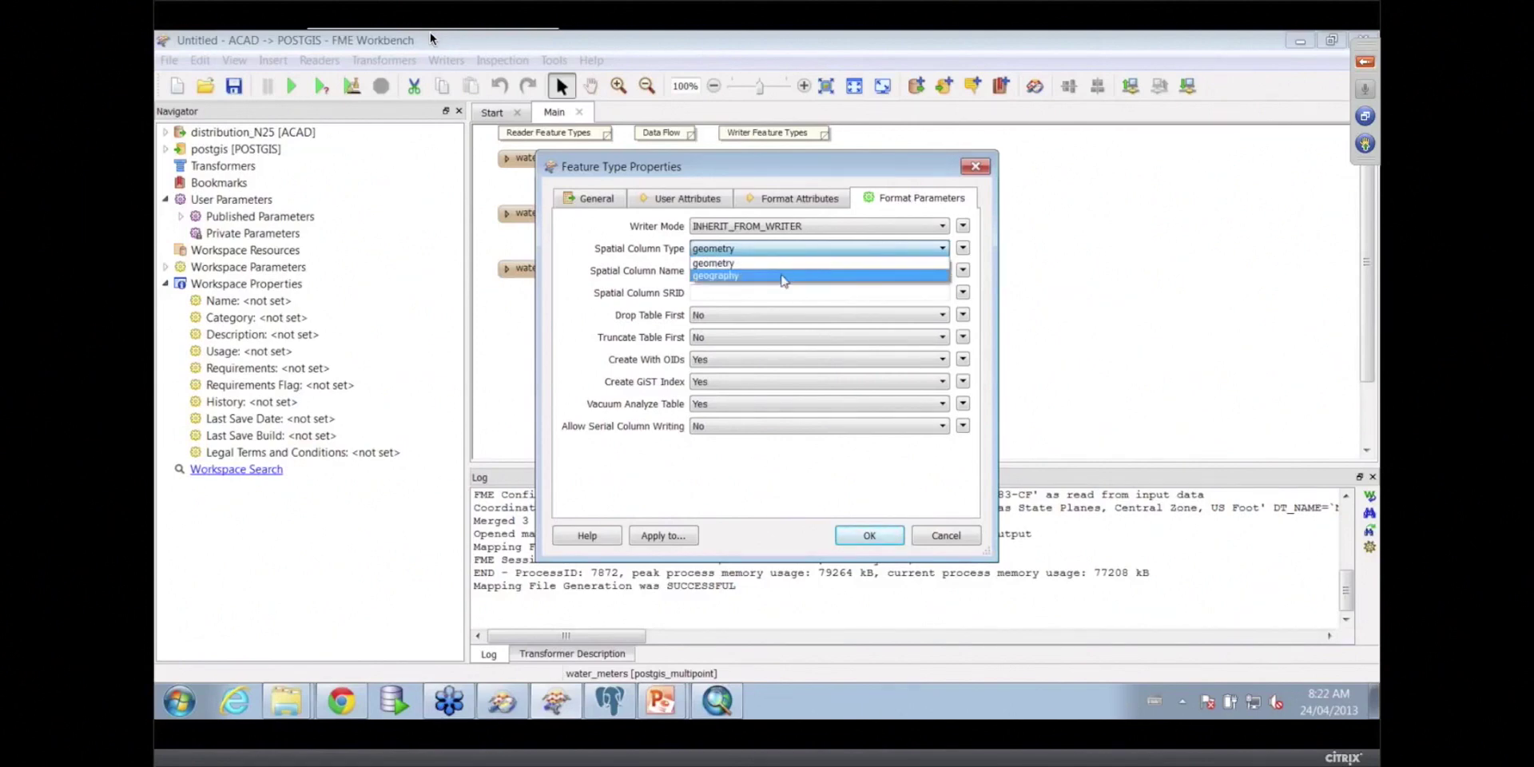
# Step: Try the geography spatial column type with column names 'location' and then 'geog'
pyautogui.click(784, 275)
pyautogui.doubleClick(736, 275)
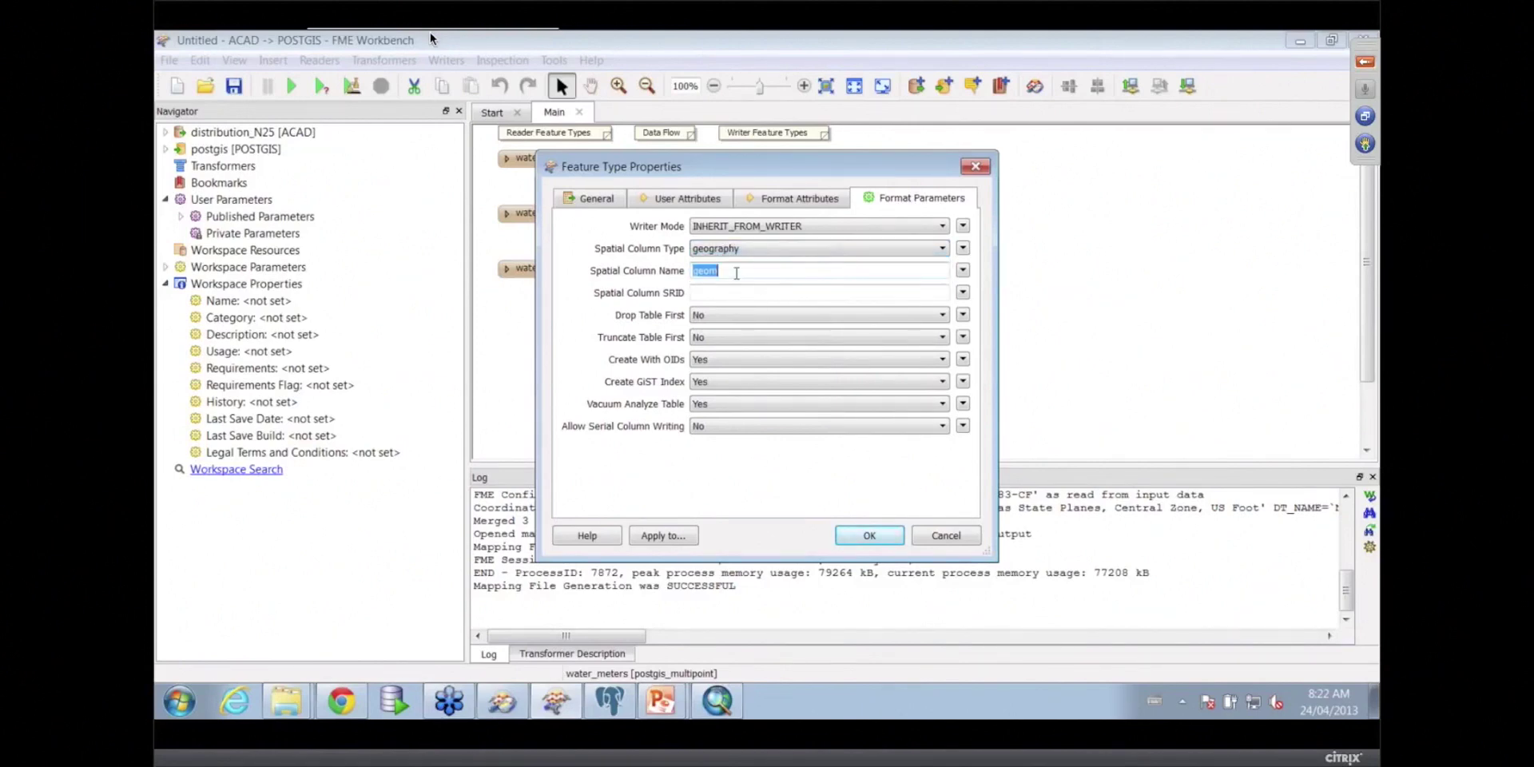
pyautogui.write('location')
pyautogui.moveTo(743, 275); pyautogui.dragTo(679, 275)
pyautogui.write('geog')
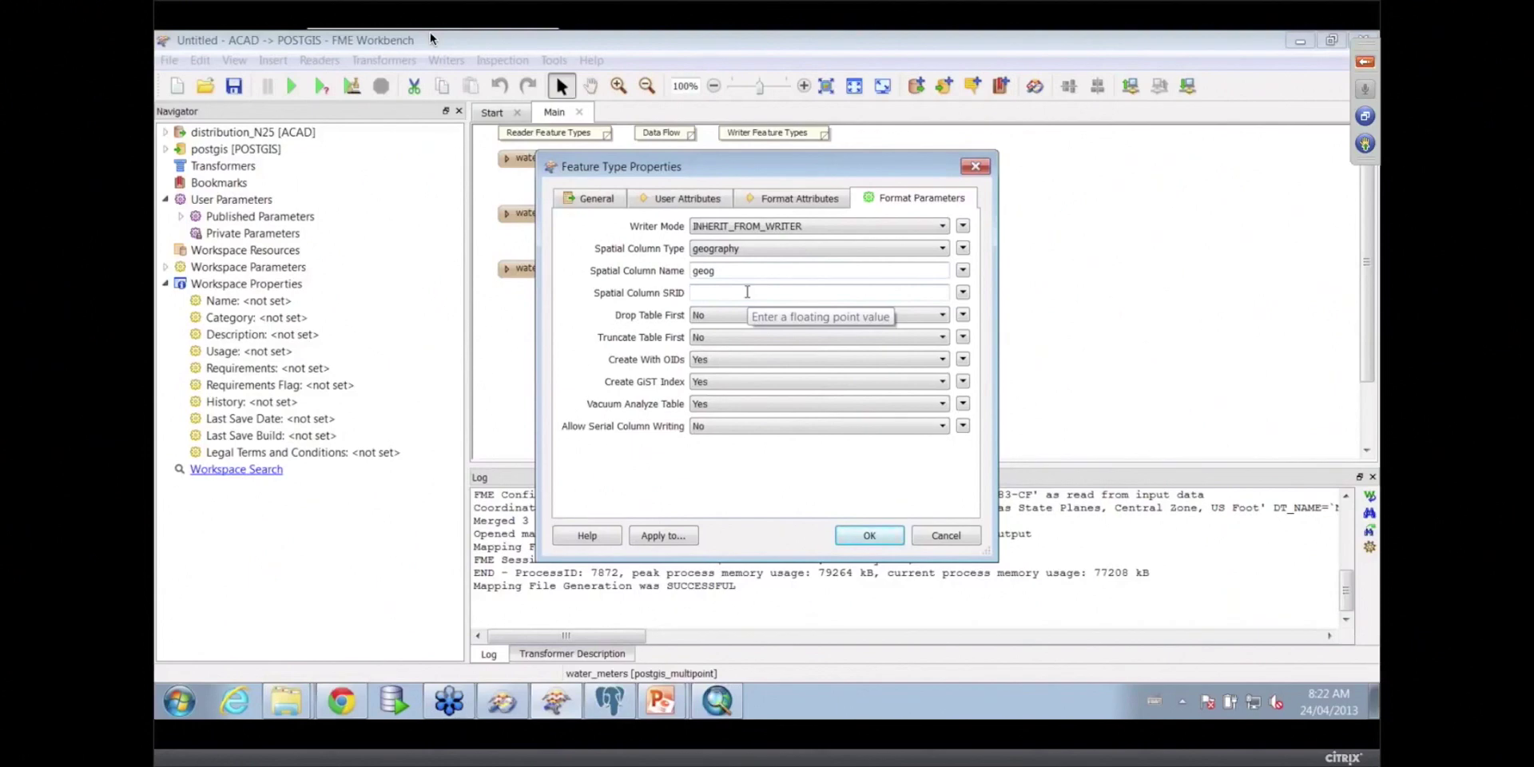
# Step: Reset the spatial column to geometry named 'geom' and set its SRID to 2277
pyautogui.click(865, 251)
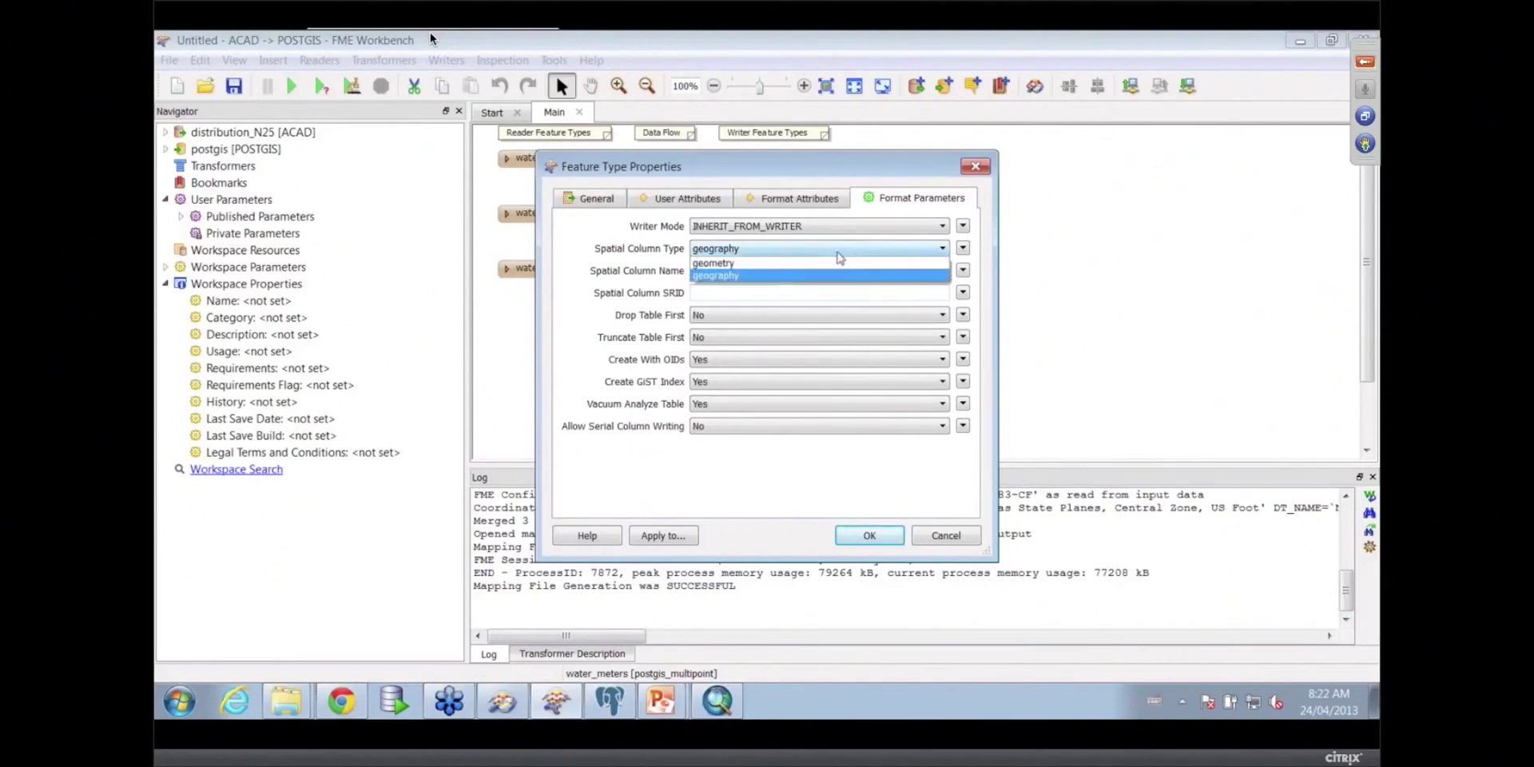
pyautogui.click(827, 262)
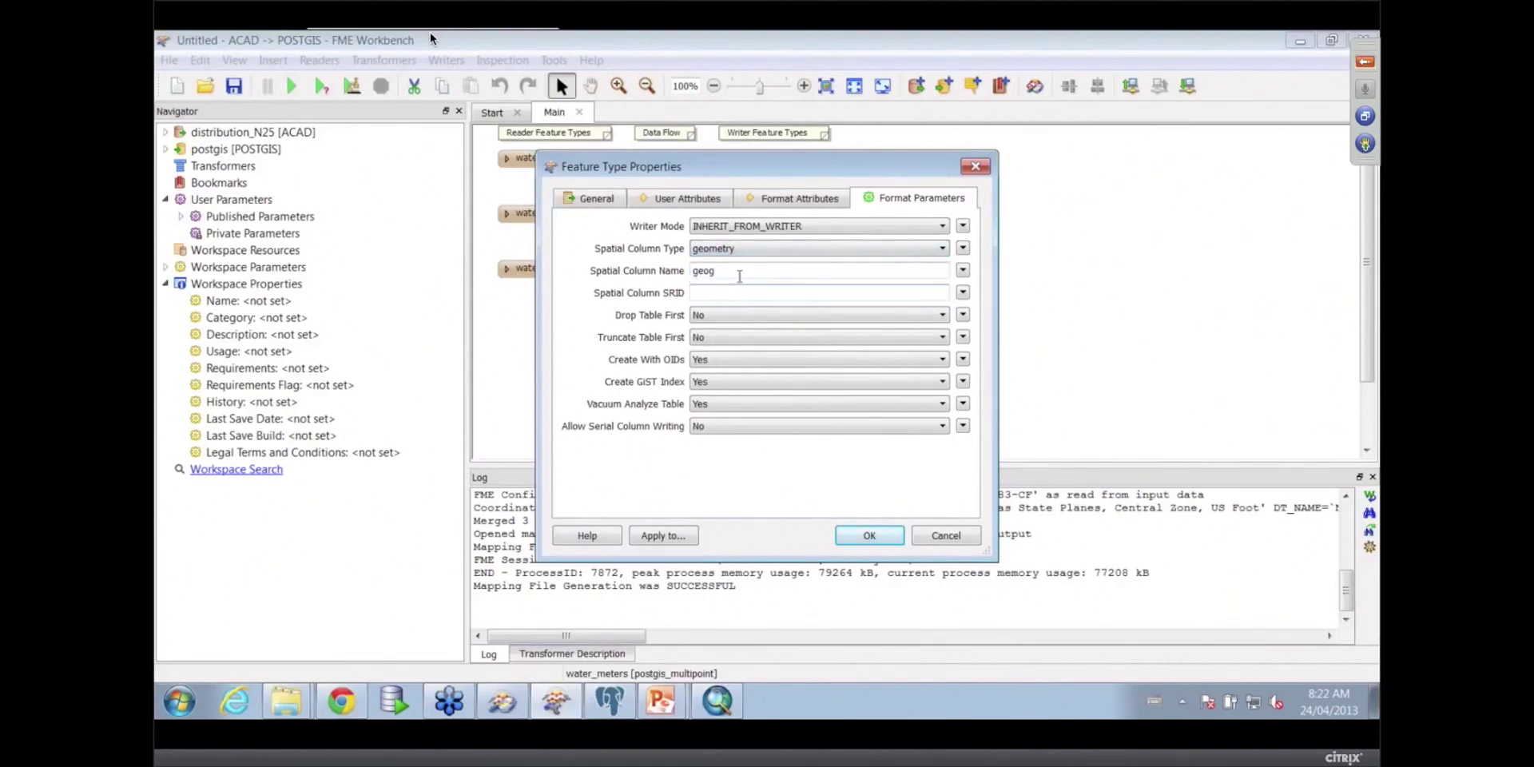
pyautogui.doubleClick(738, 276)
pyautogui.write('geom')
pyautogui.click(738, 293)
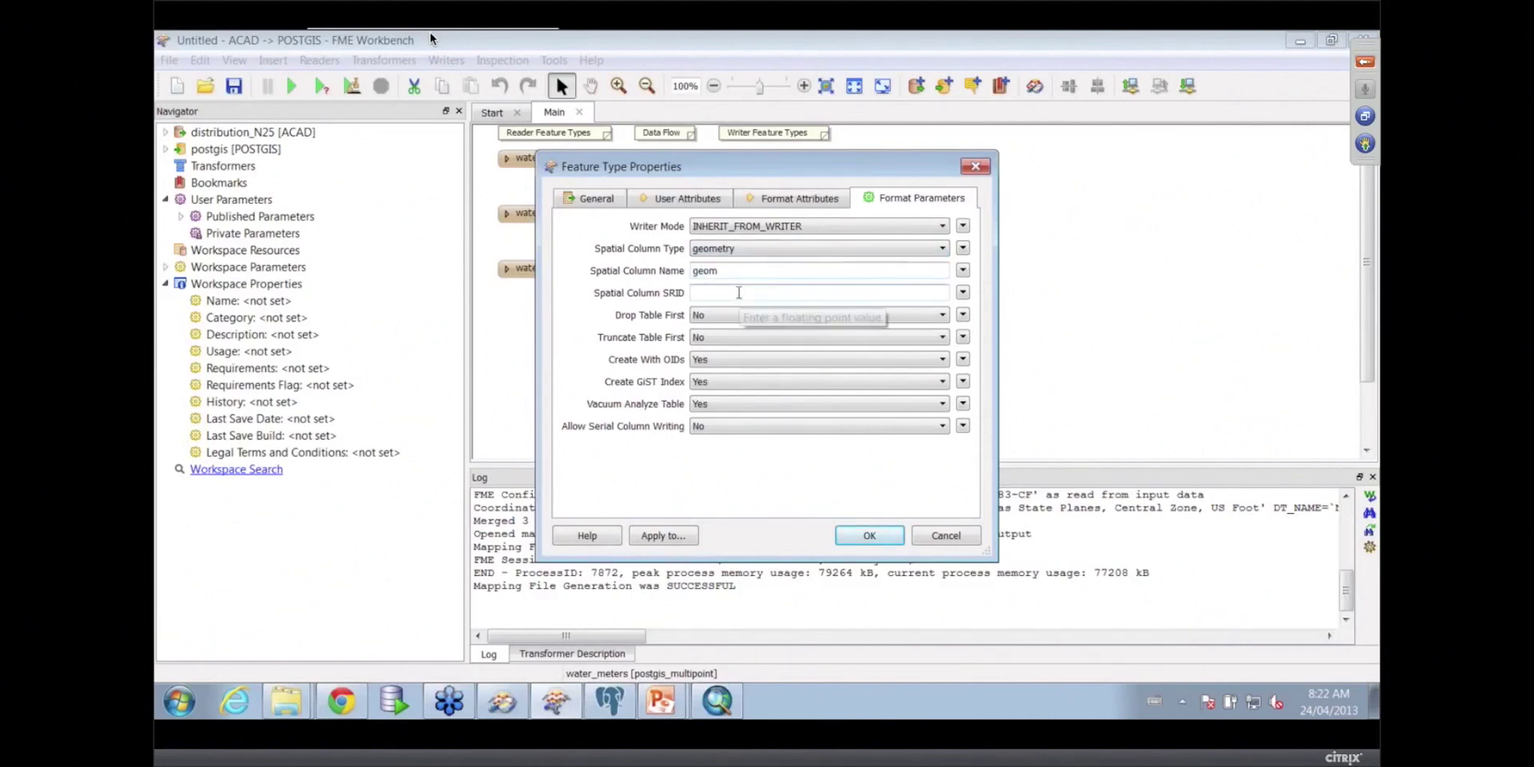
pyautogui.write('2277')
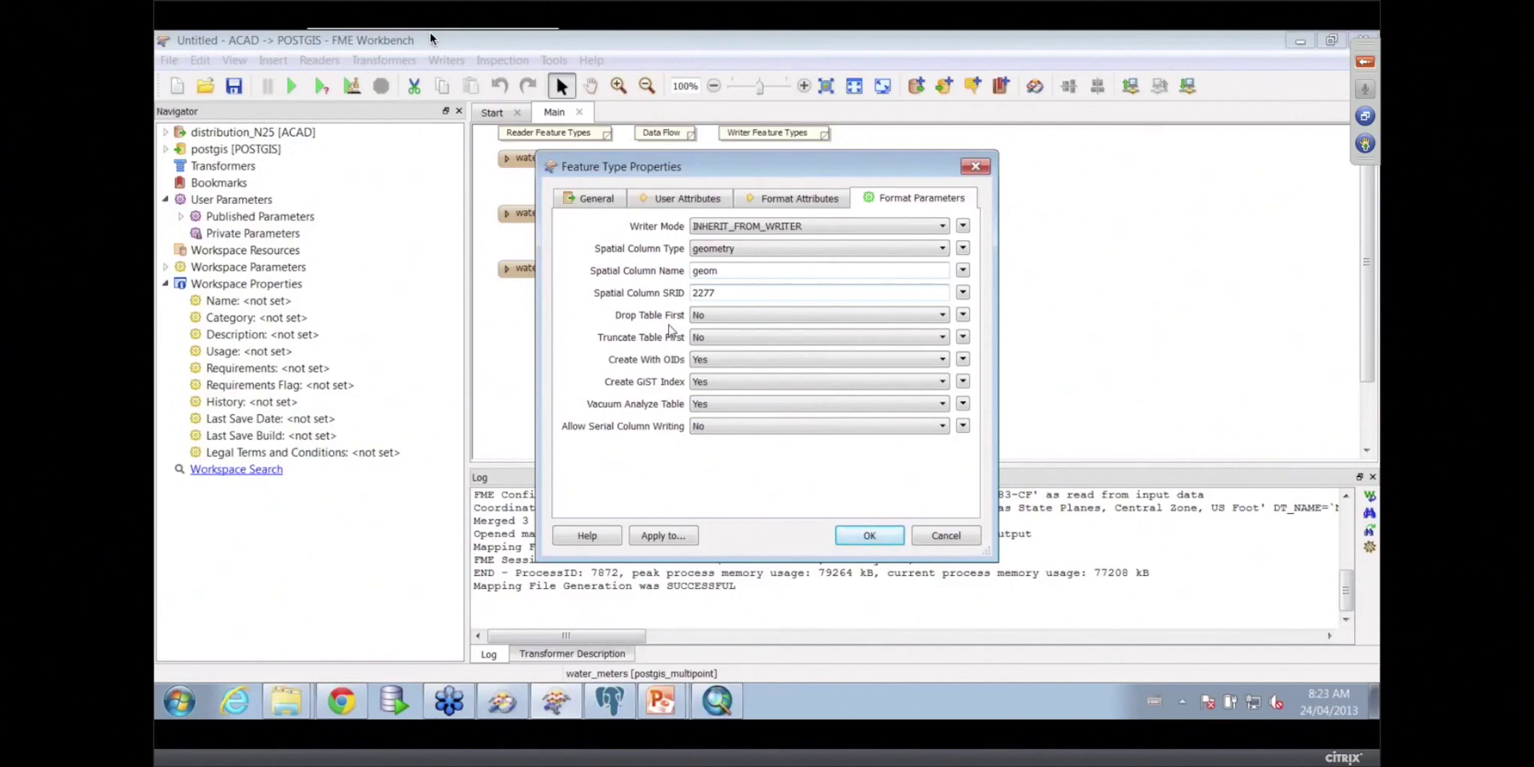
pyautogui.click(754, 338)
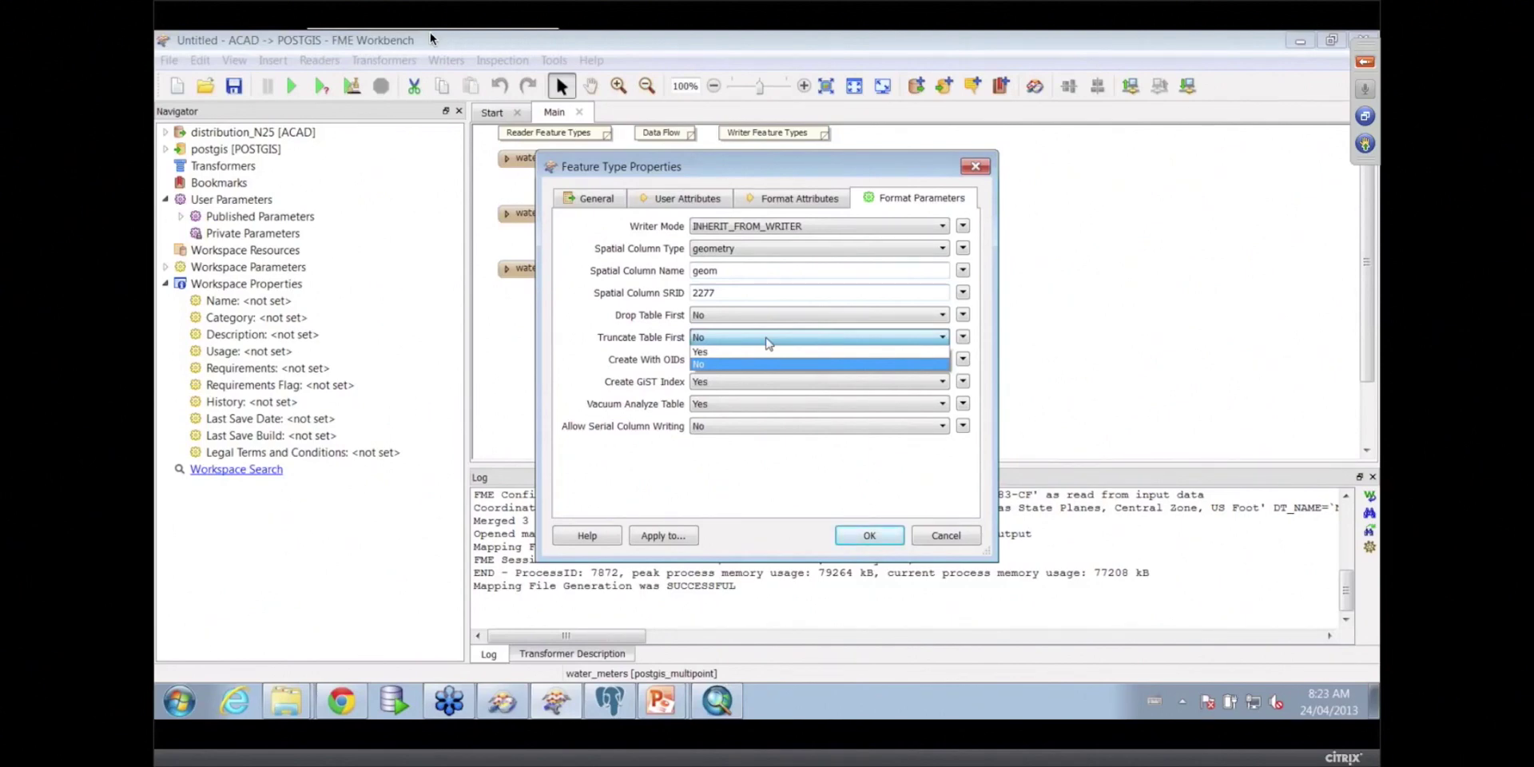
pyautogui.click(780, 342)
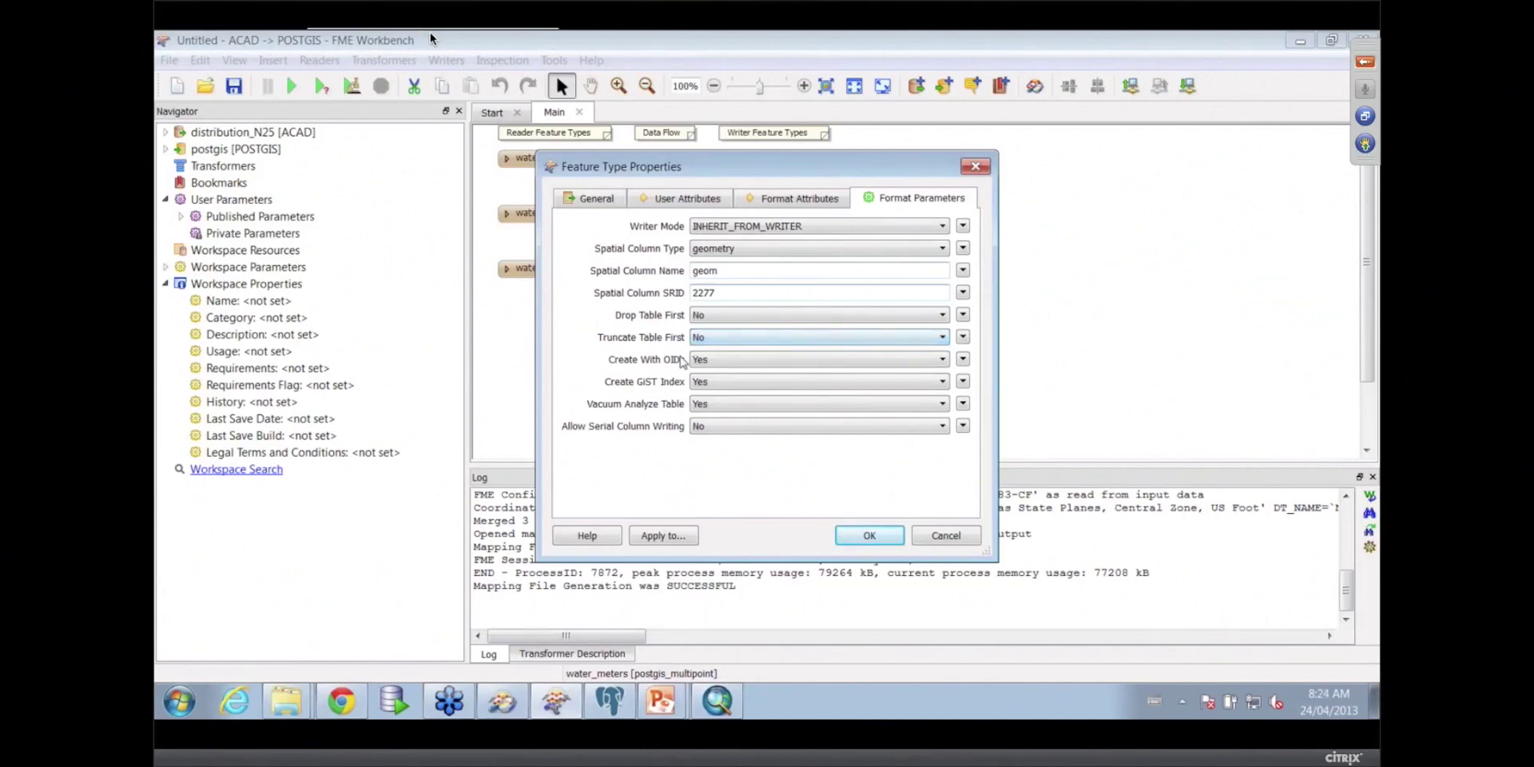
pyautogui.click(735, 359)
# Step: Move the water_meters properties dialog down, review its User Attributes, then close it
pyautogui.moveTo(776, 172); pyautogui.dragTo(752, 341)
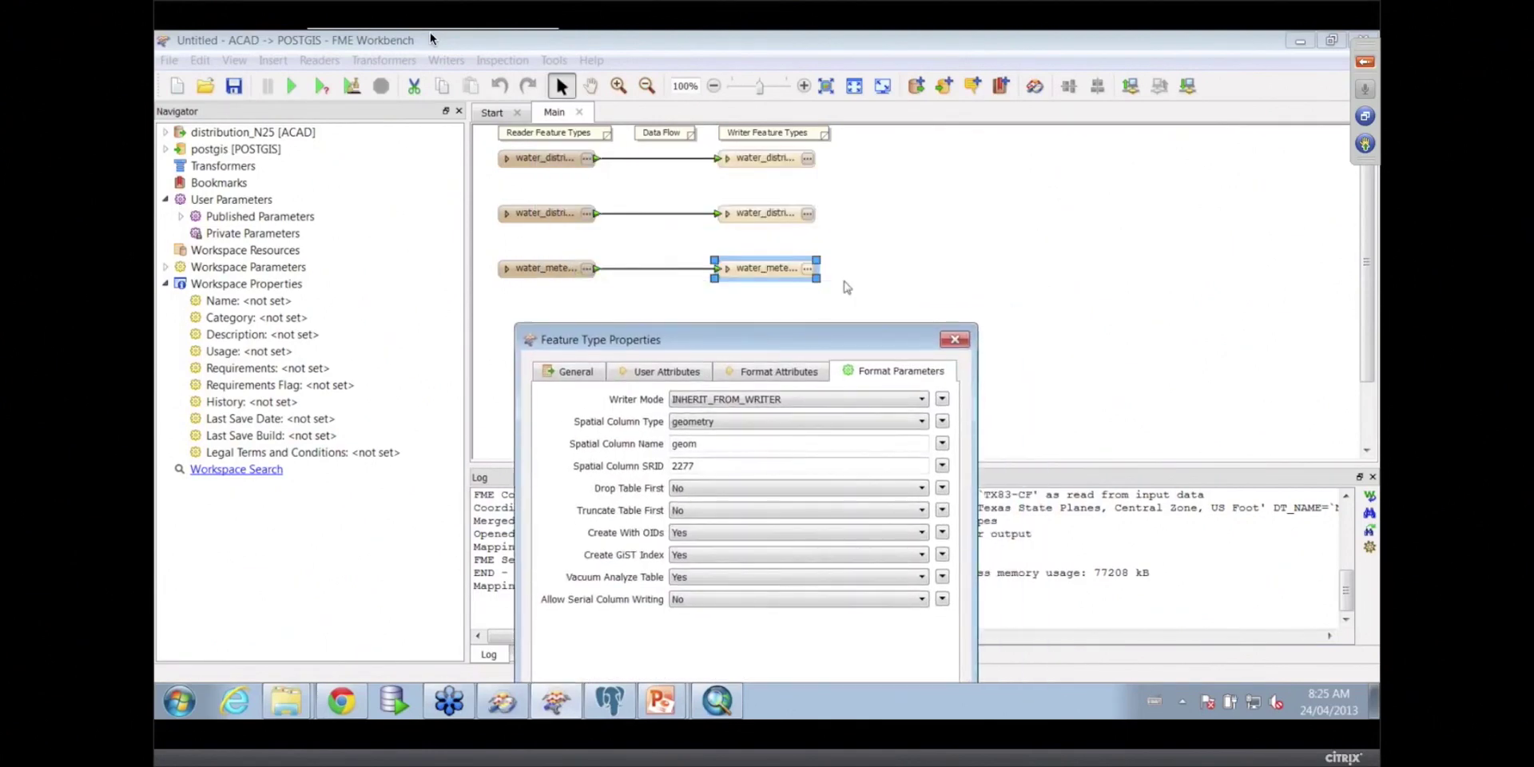
pyautogui.click(663, 375)
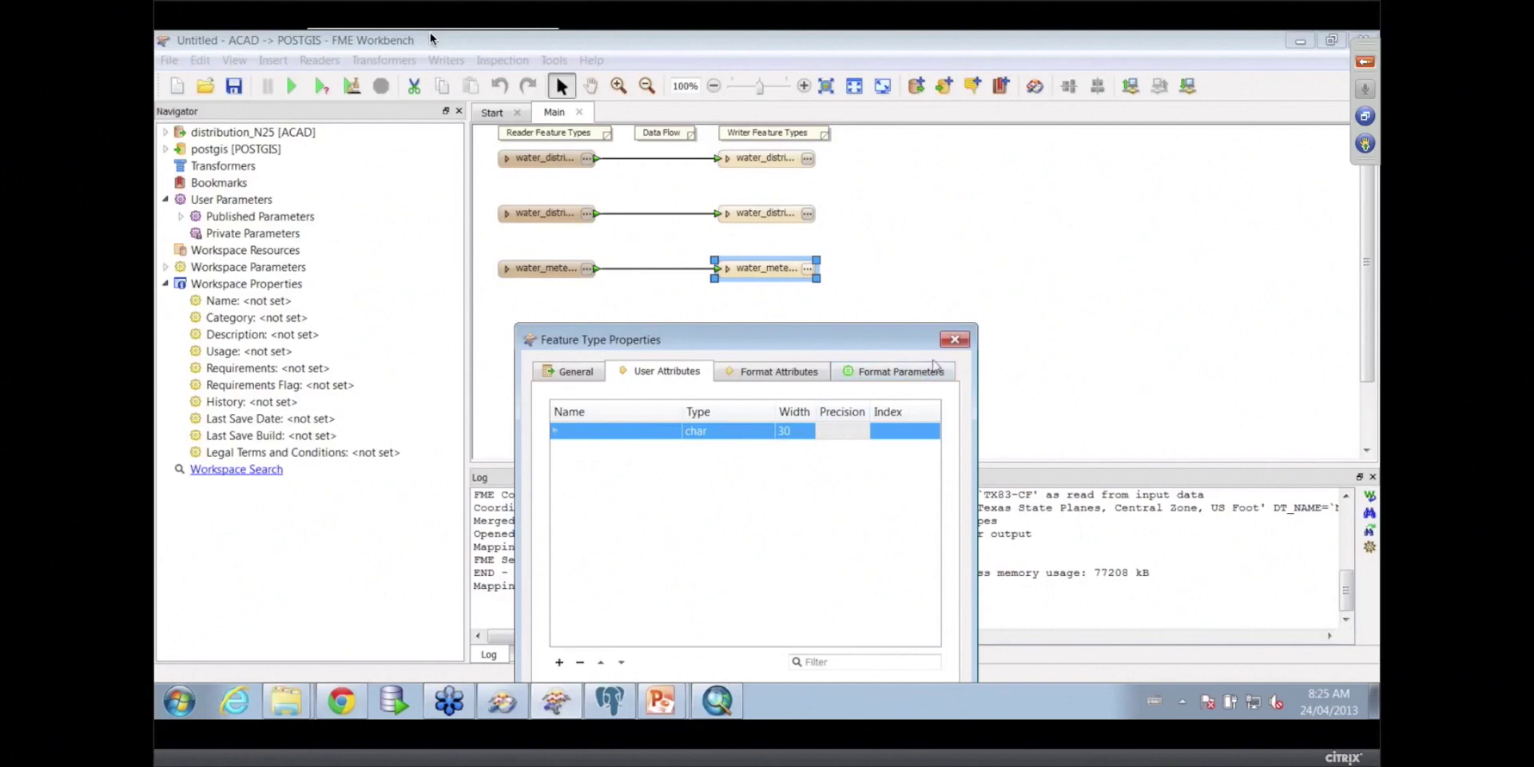
pyautogui.click(955, 340)
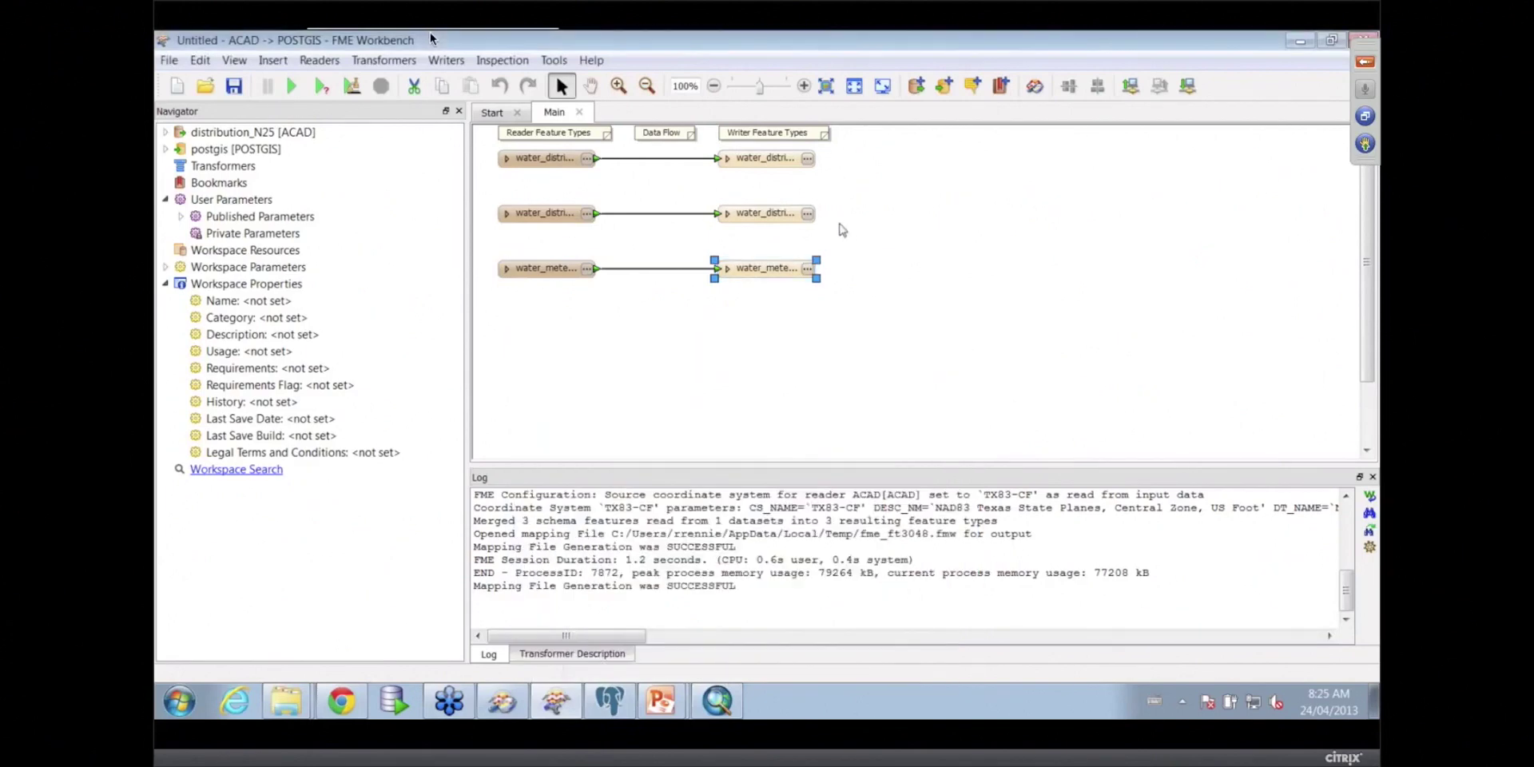
# Step: In the nodes writer's User Attributes, keep tile as varchar 4 and add a blank row
pyautogui.click(807, 215)
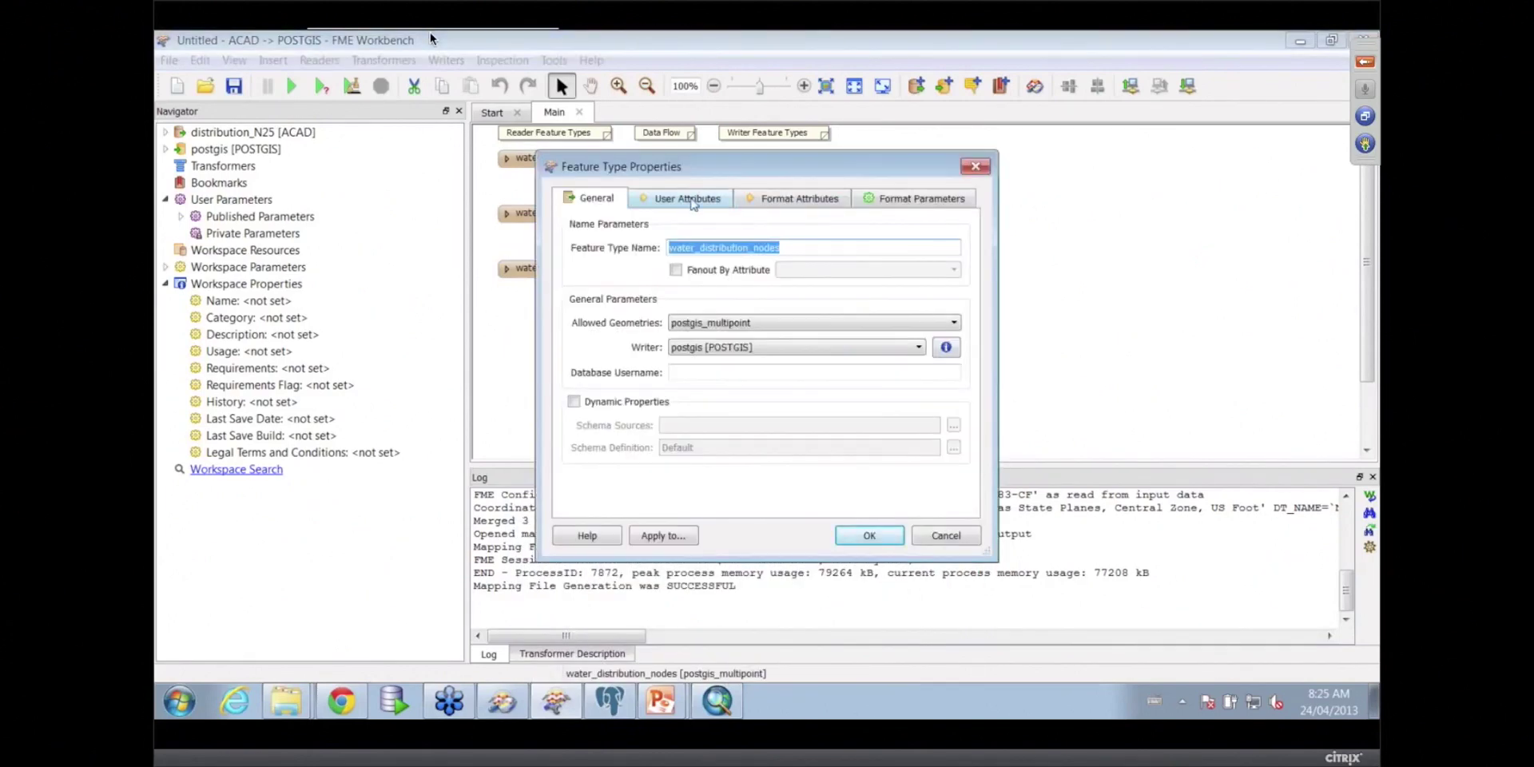
pyautogui.click(689, 199)
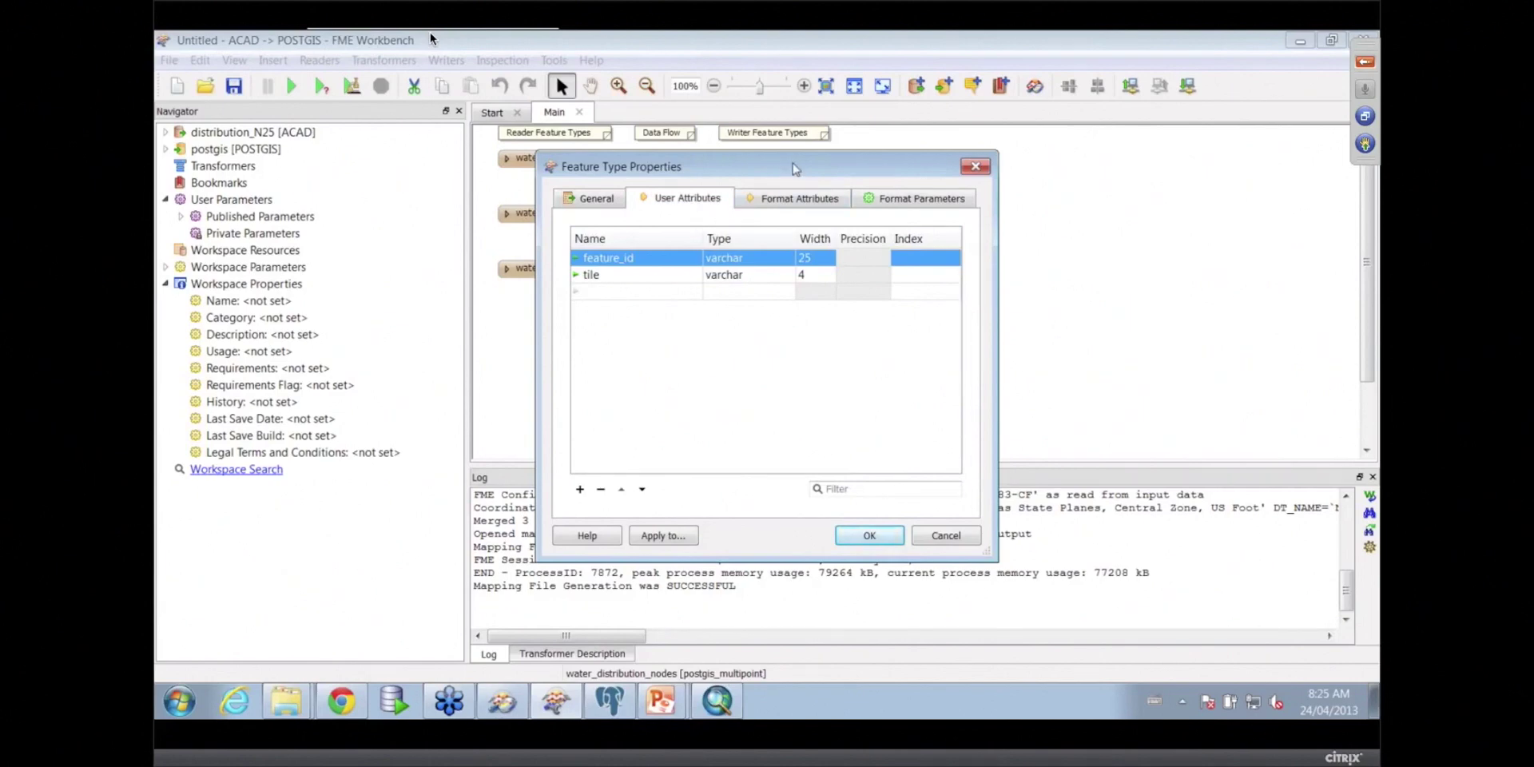
pyautogui.moveTo(793, 164); pyautogui.dragTo(834, 270)
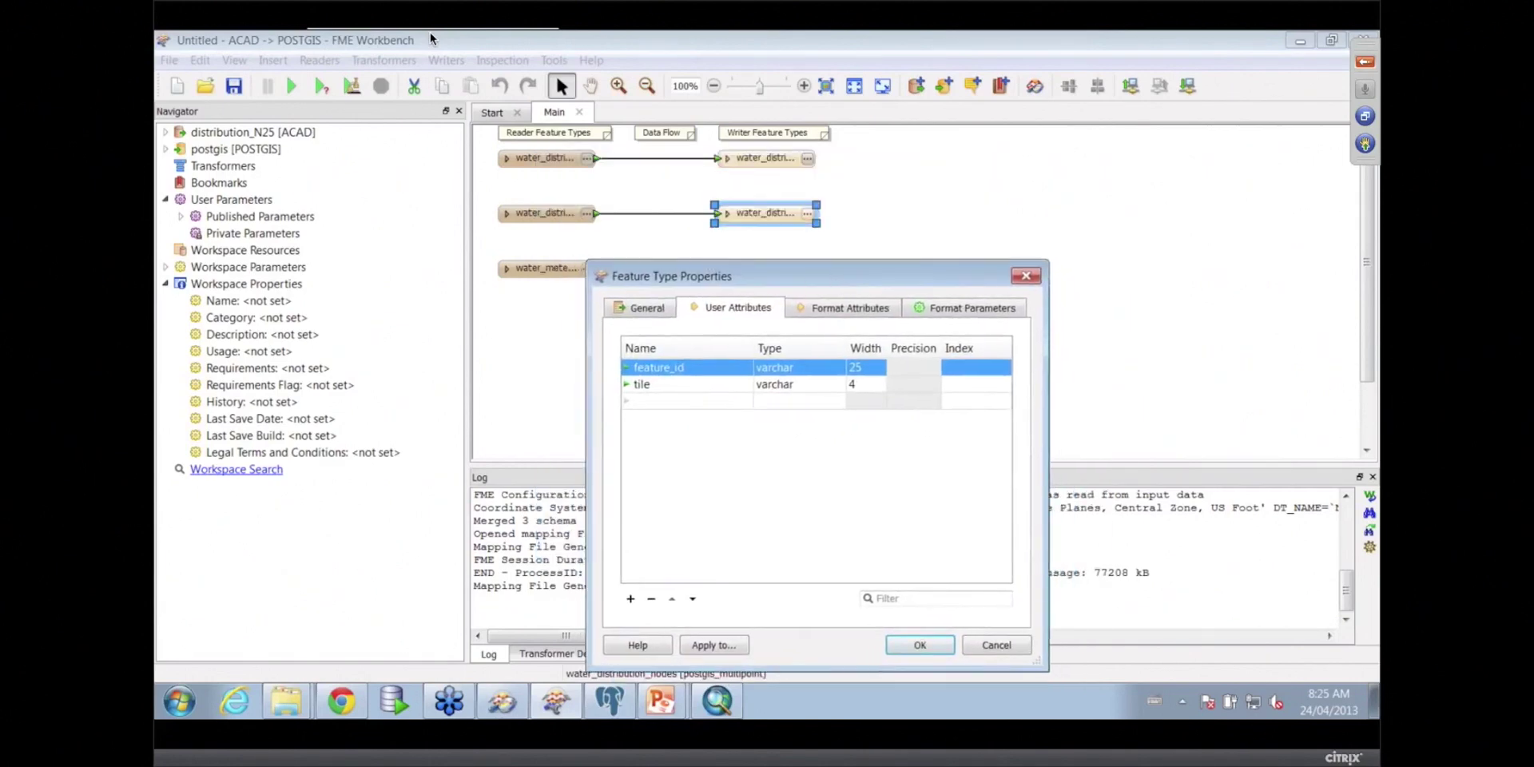
pyautogui.click(832, 389)
pyautogui.click(832, 389)
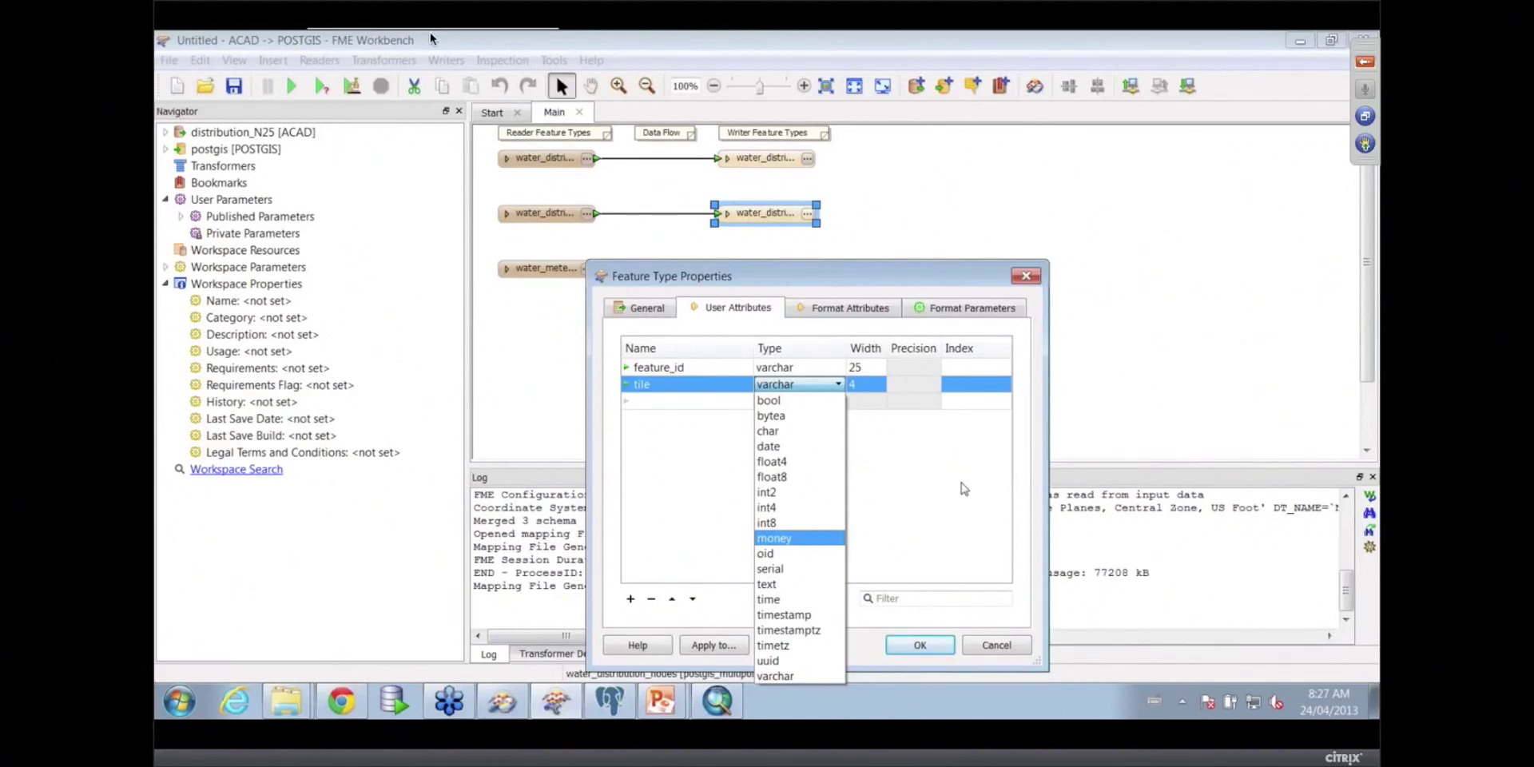
pyautogui.click(671, 402)
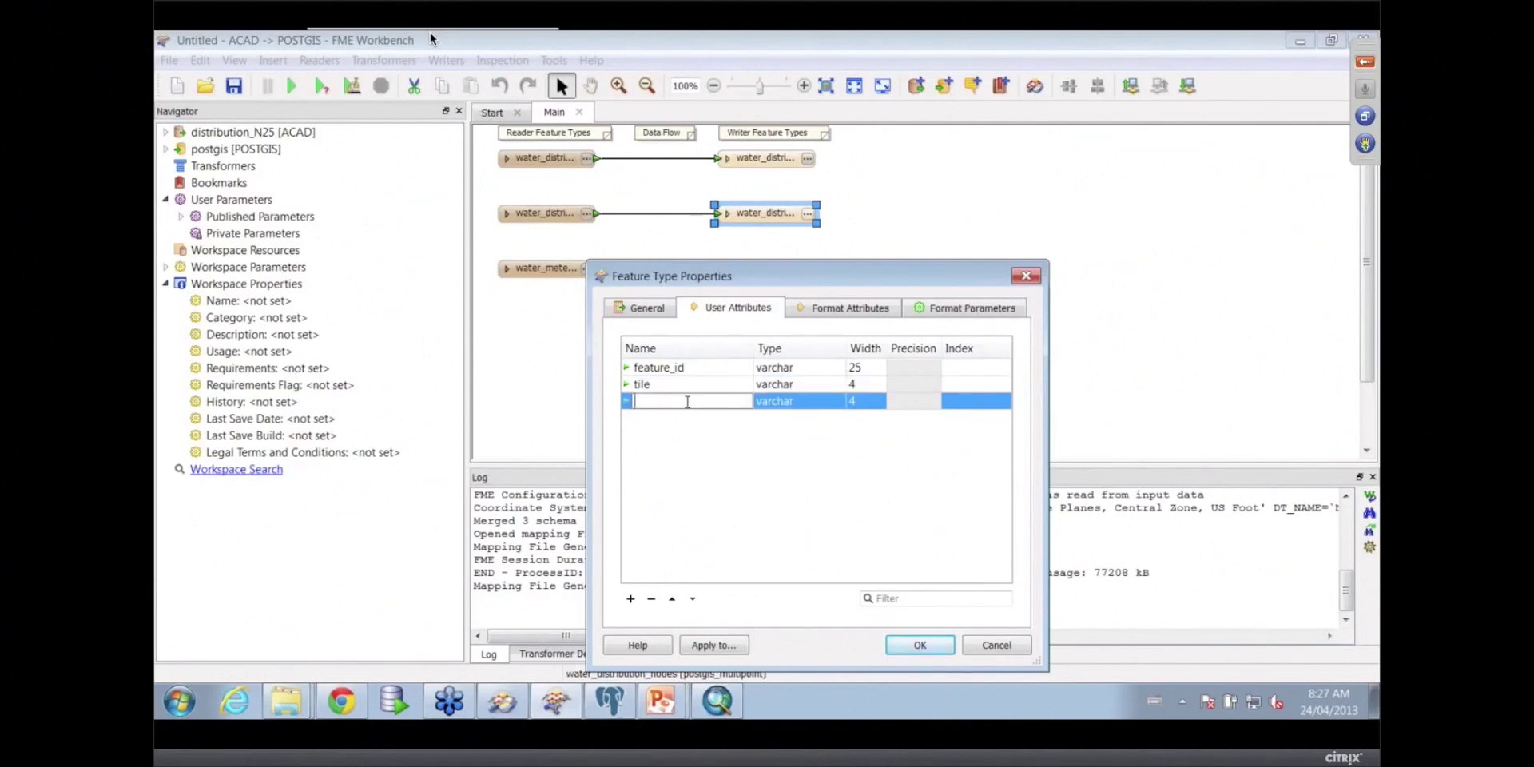
# Step: Cancel the attribute edits and open 1_Loader.fmw from the Postgis\Workspaces folder
pyautogui.click(1001, 647)
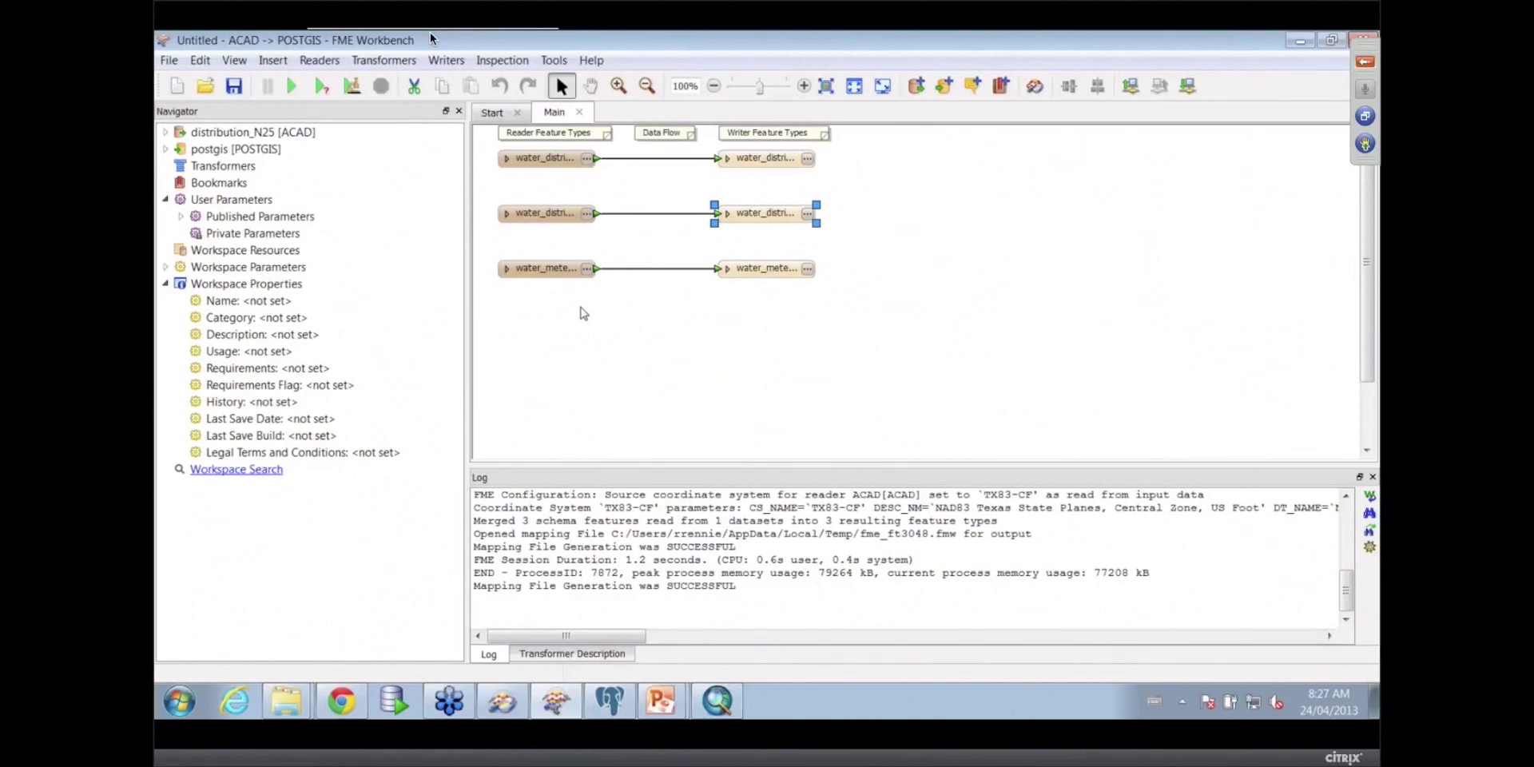
pyautogui.click(172, 63)
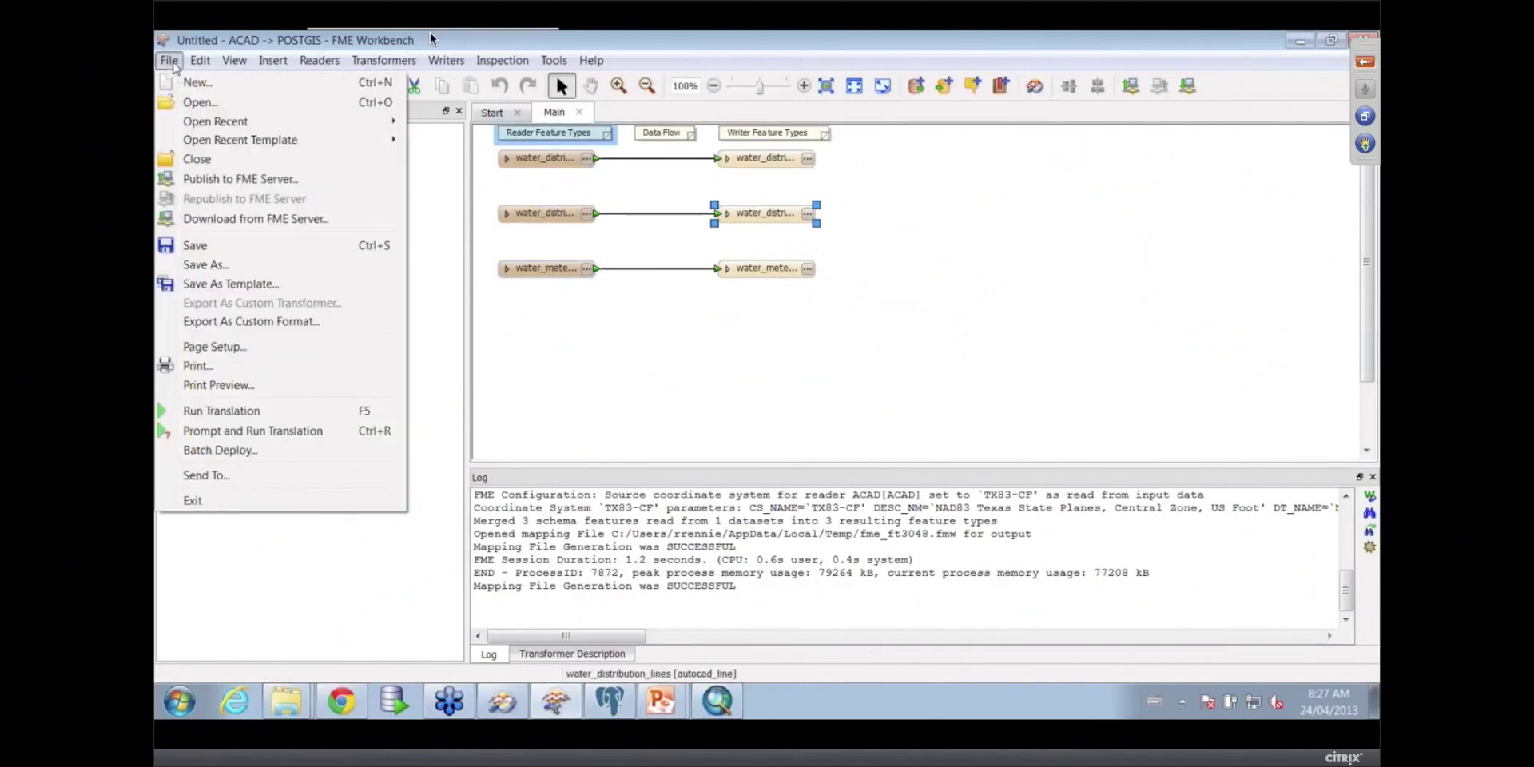
pyautogui.click(200, 102)
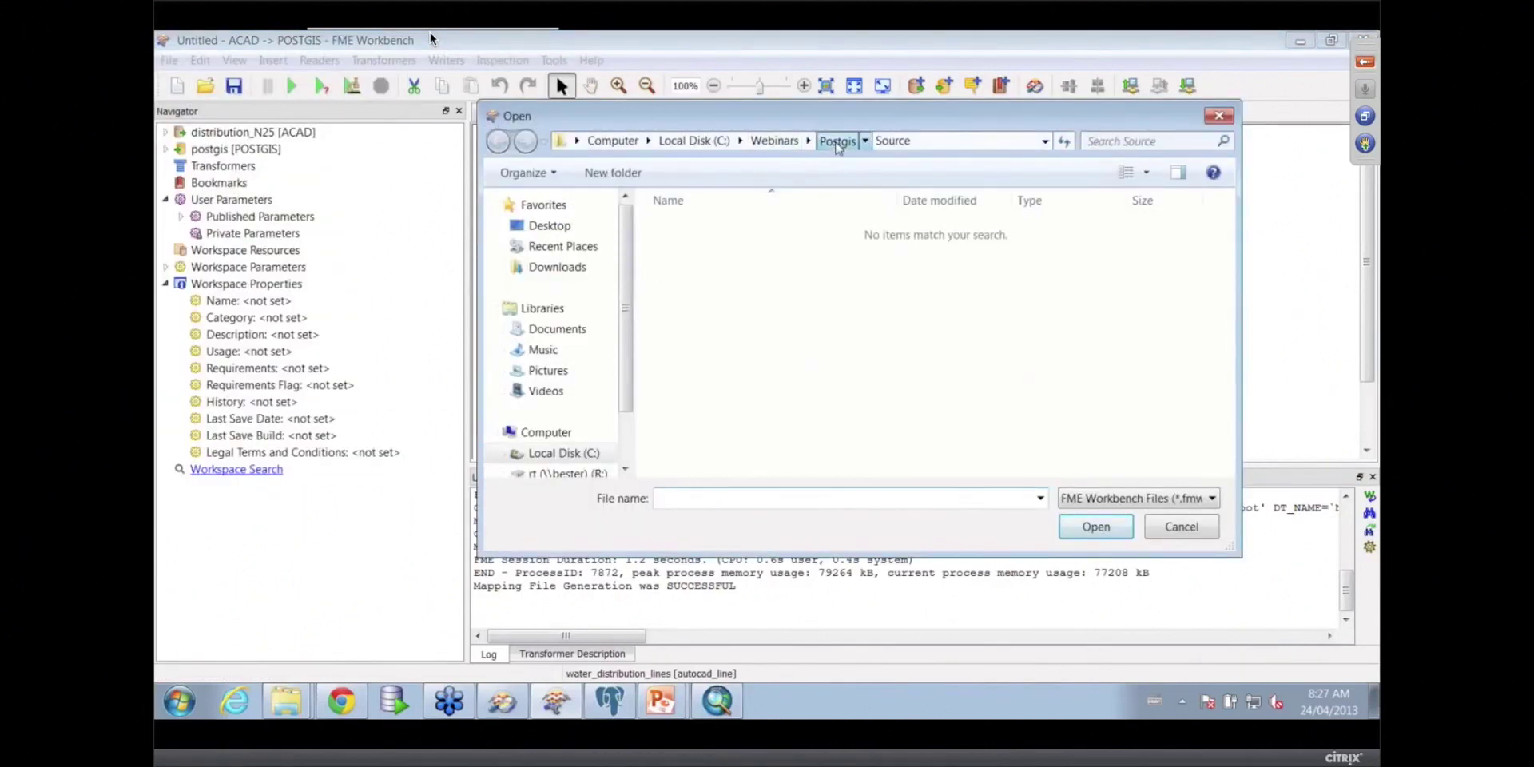
pyautogui.click(838, 142)
pyautogui.doubleClick(692, 291)
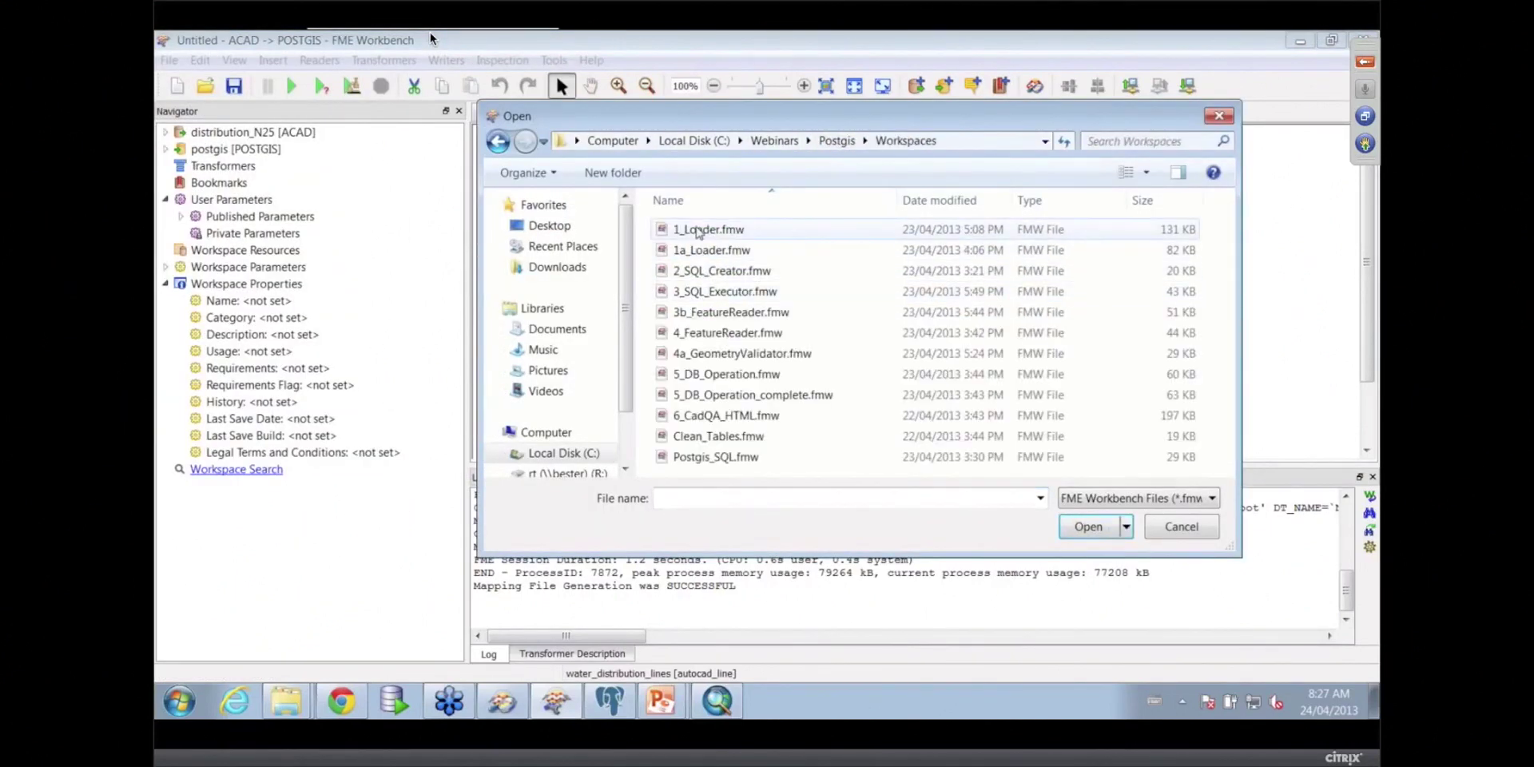
pyautogui.doubleClick(697, 231)
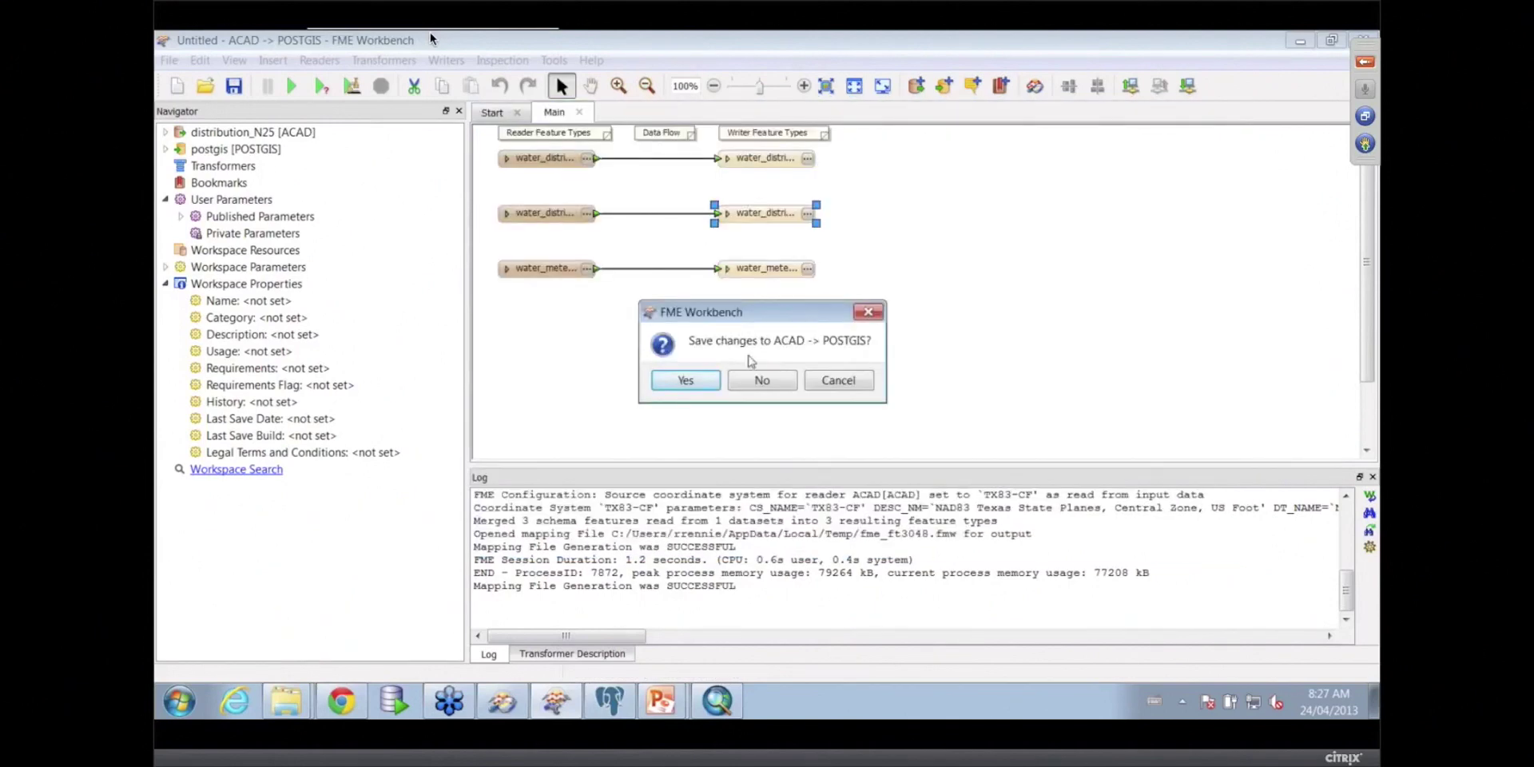
# Step: Load 1_Loader.fmw without saving, then zoom onto the Autocad to Postgis bookmark with a larger canvas
pyautogui.click(762, 379)
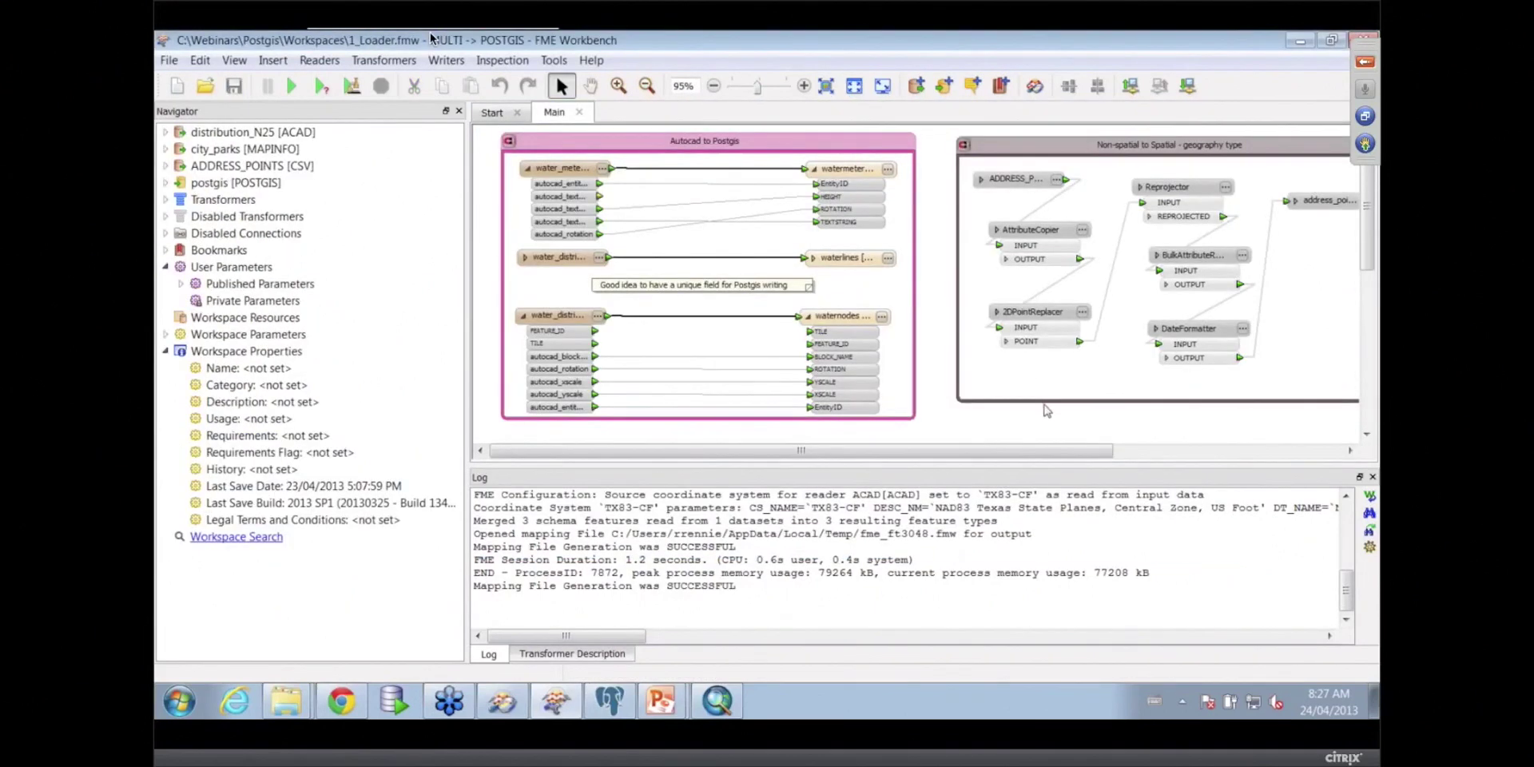
pyautogui.click(619, 85)
pyautogui.moveTo(510, 140); pyautogui.dragTo(917, 411)
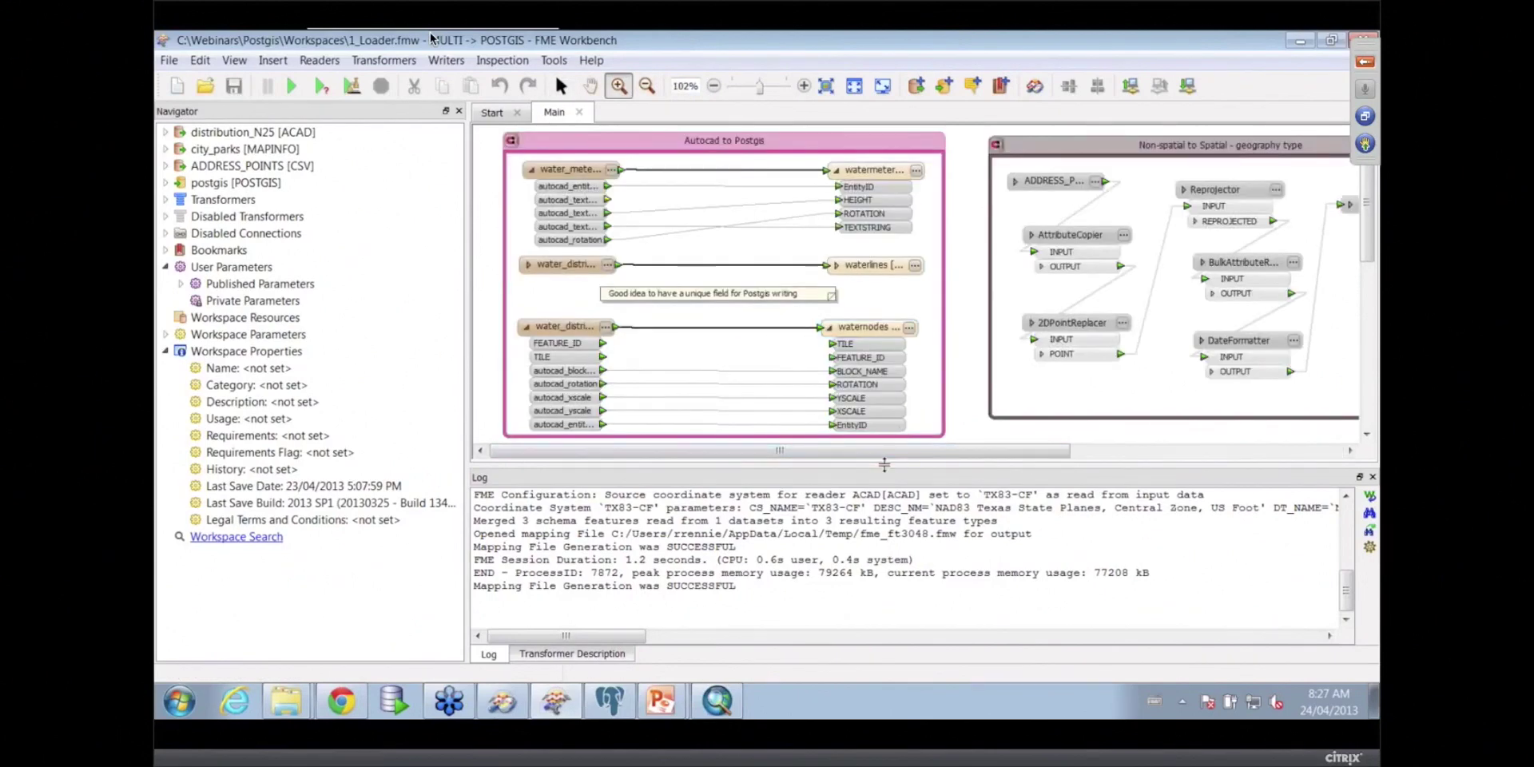
pyautogui.moveTo(885, 469); pyautogui.dragTo(886, 562)
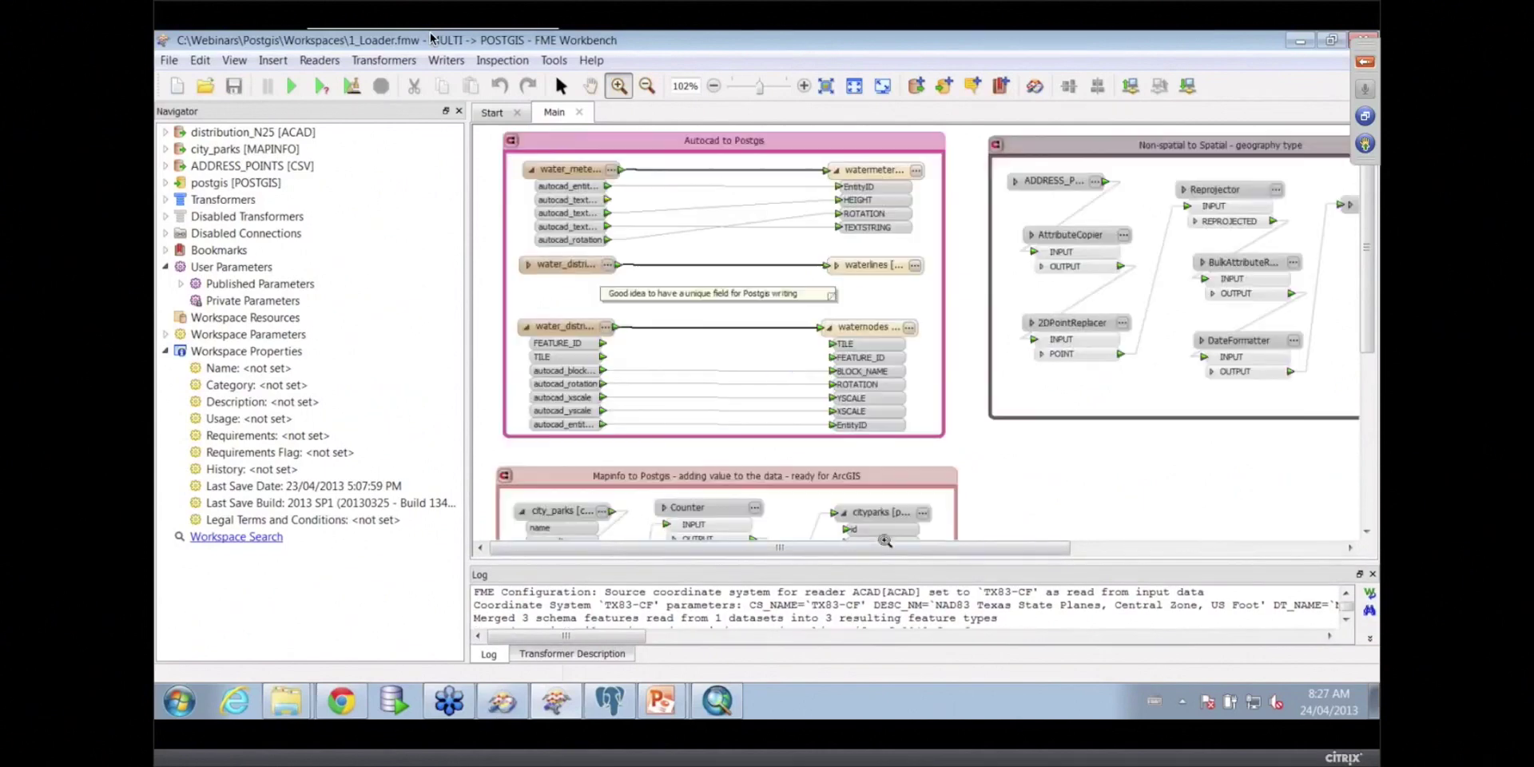
pyautogui.moveTo(510, 140); pyautogui.dragTo(945, 438)
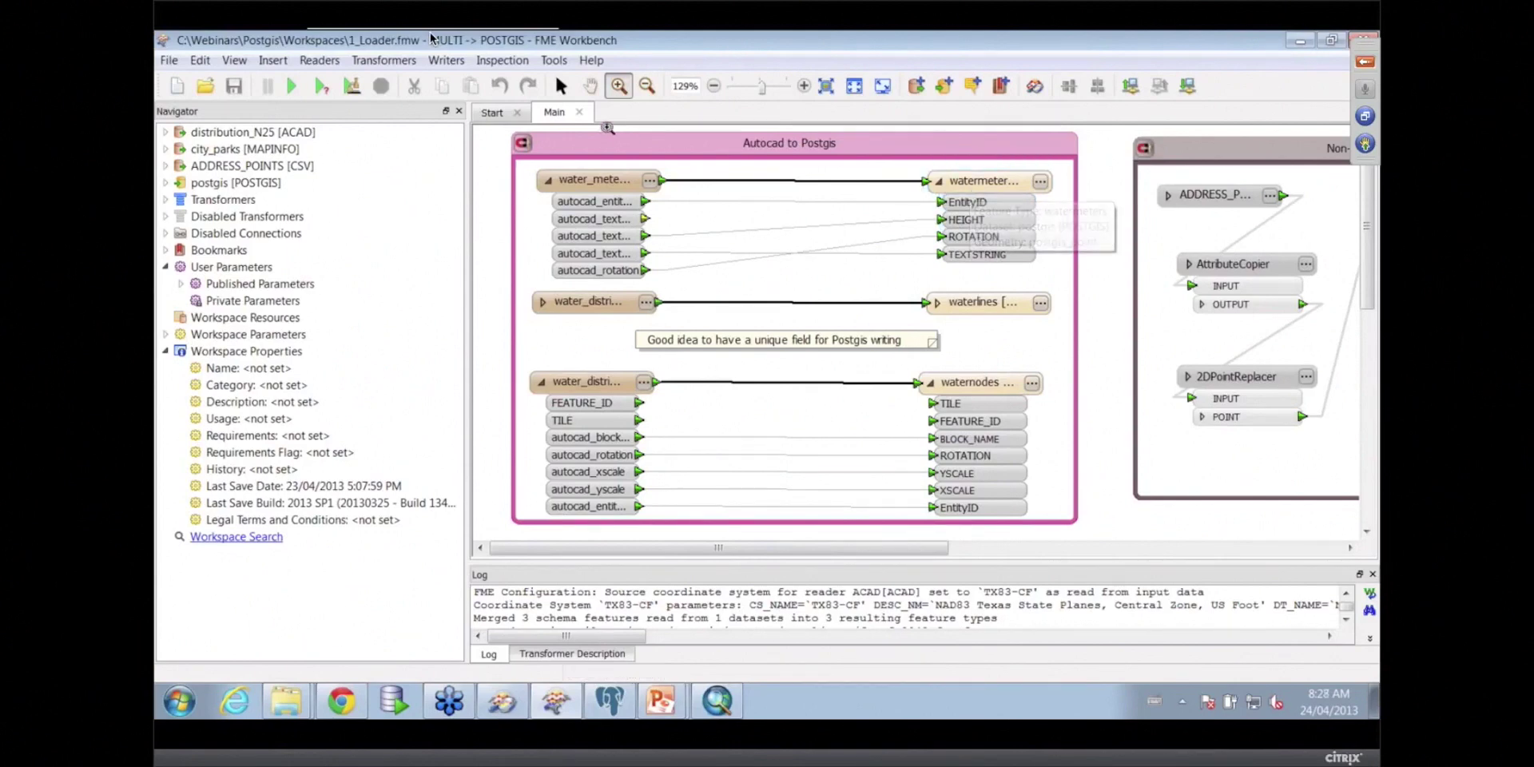
pyautogui.click(560, 87)
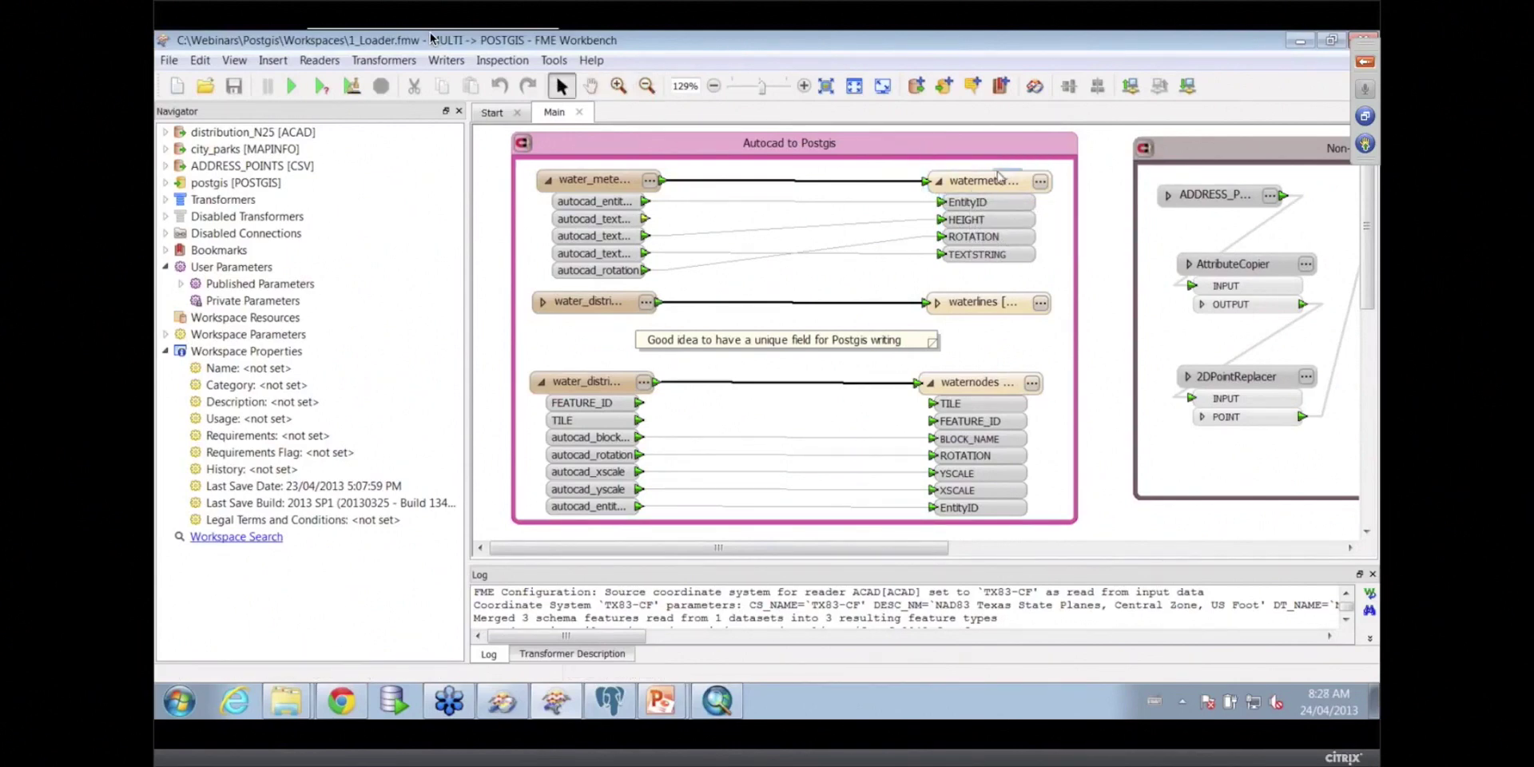
pyautogui.click(1040, 182)
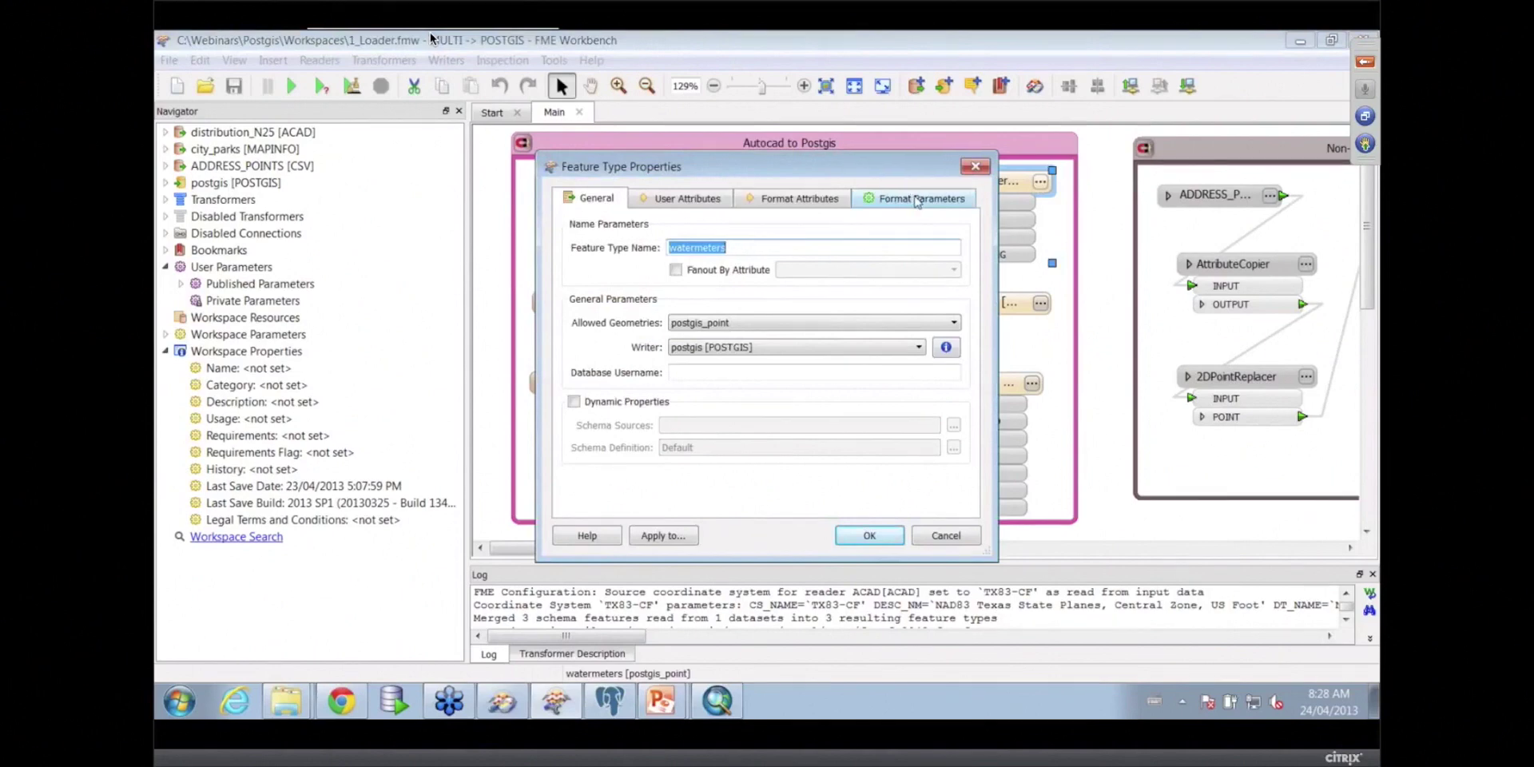
pyautogui.click(917, 202)
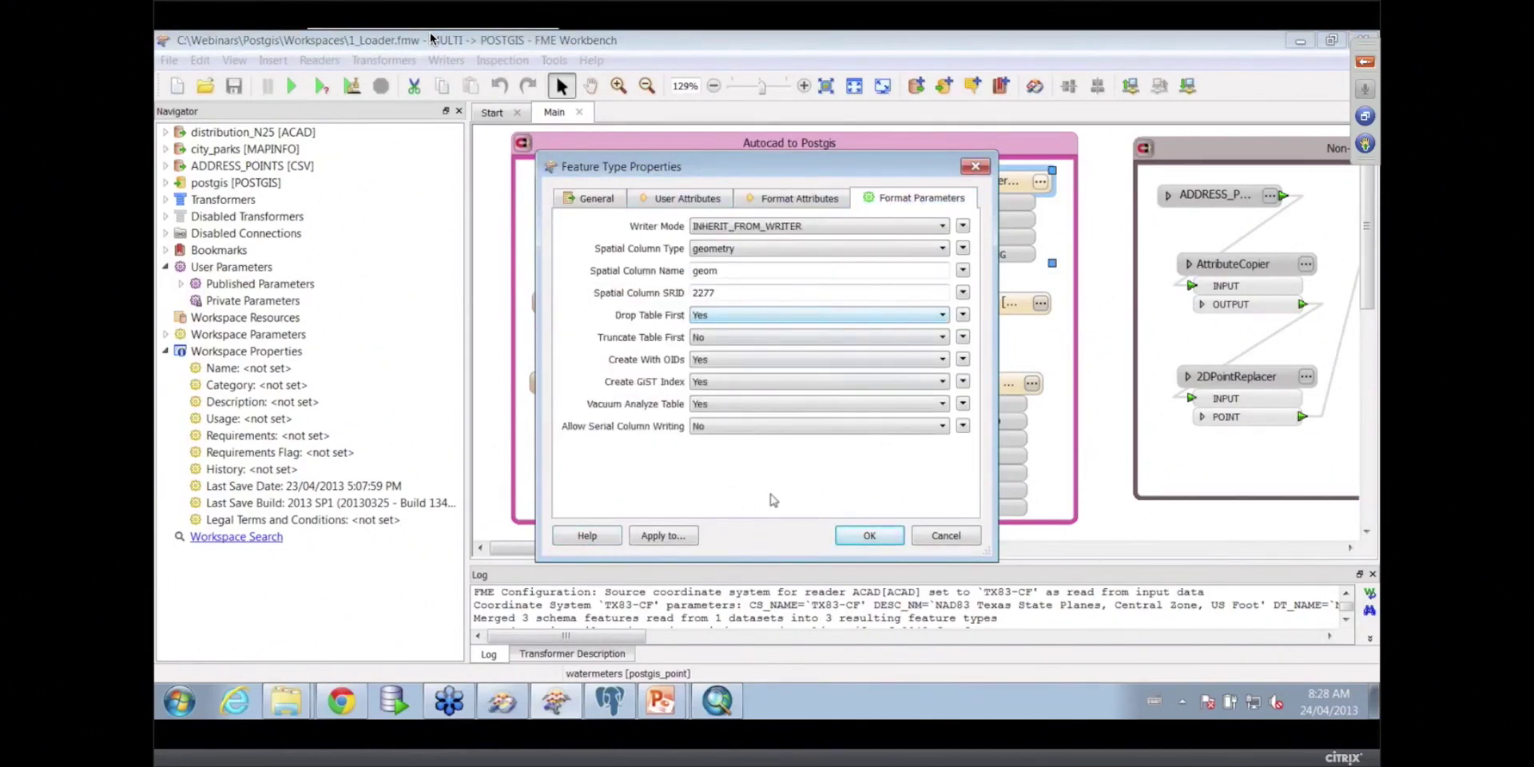
pyautogui.click(964, 538)
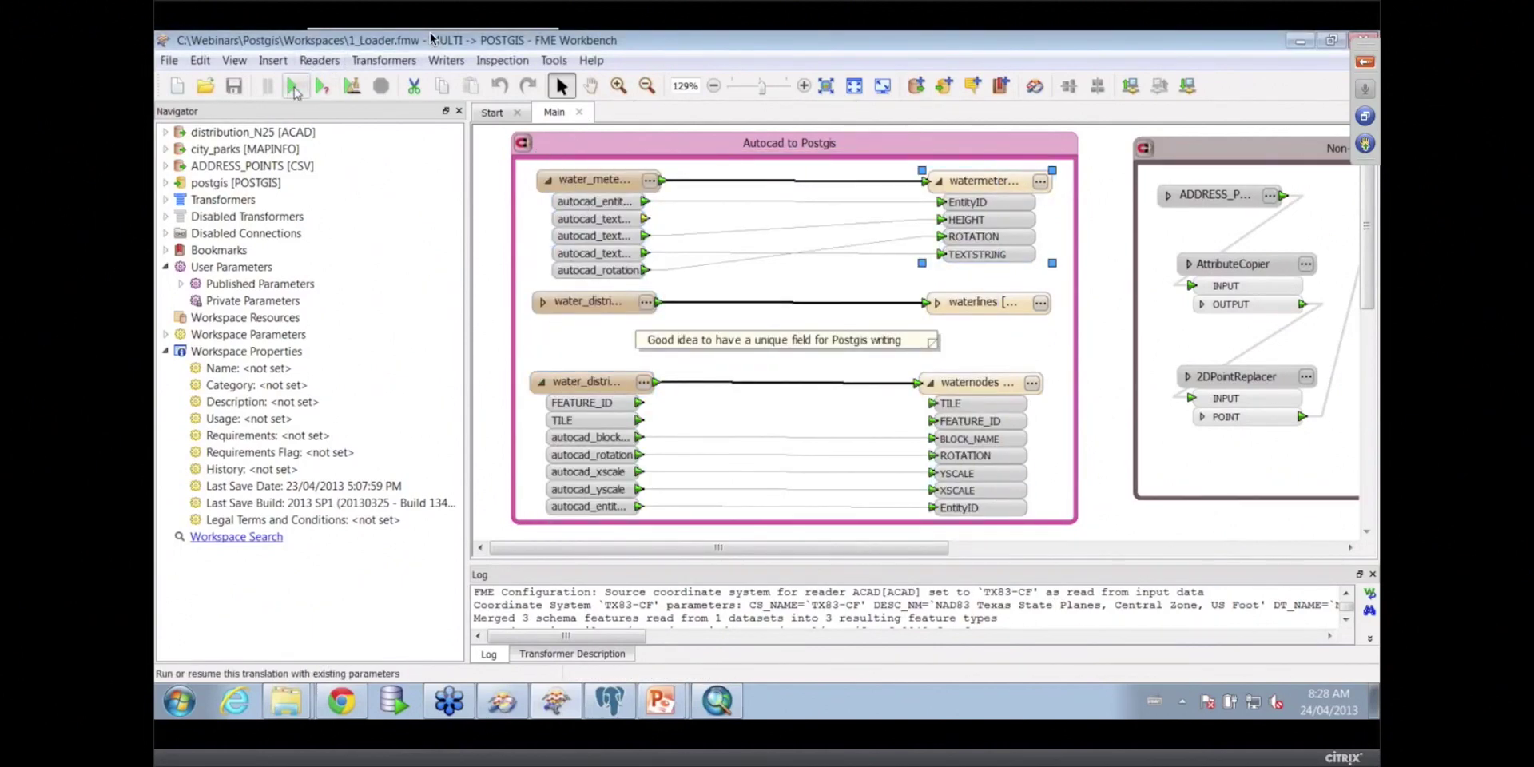
# Step: Run the translation and read the log's feature summaries in an enlarged log pane
pyautogui.click(294, 88)
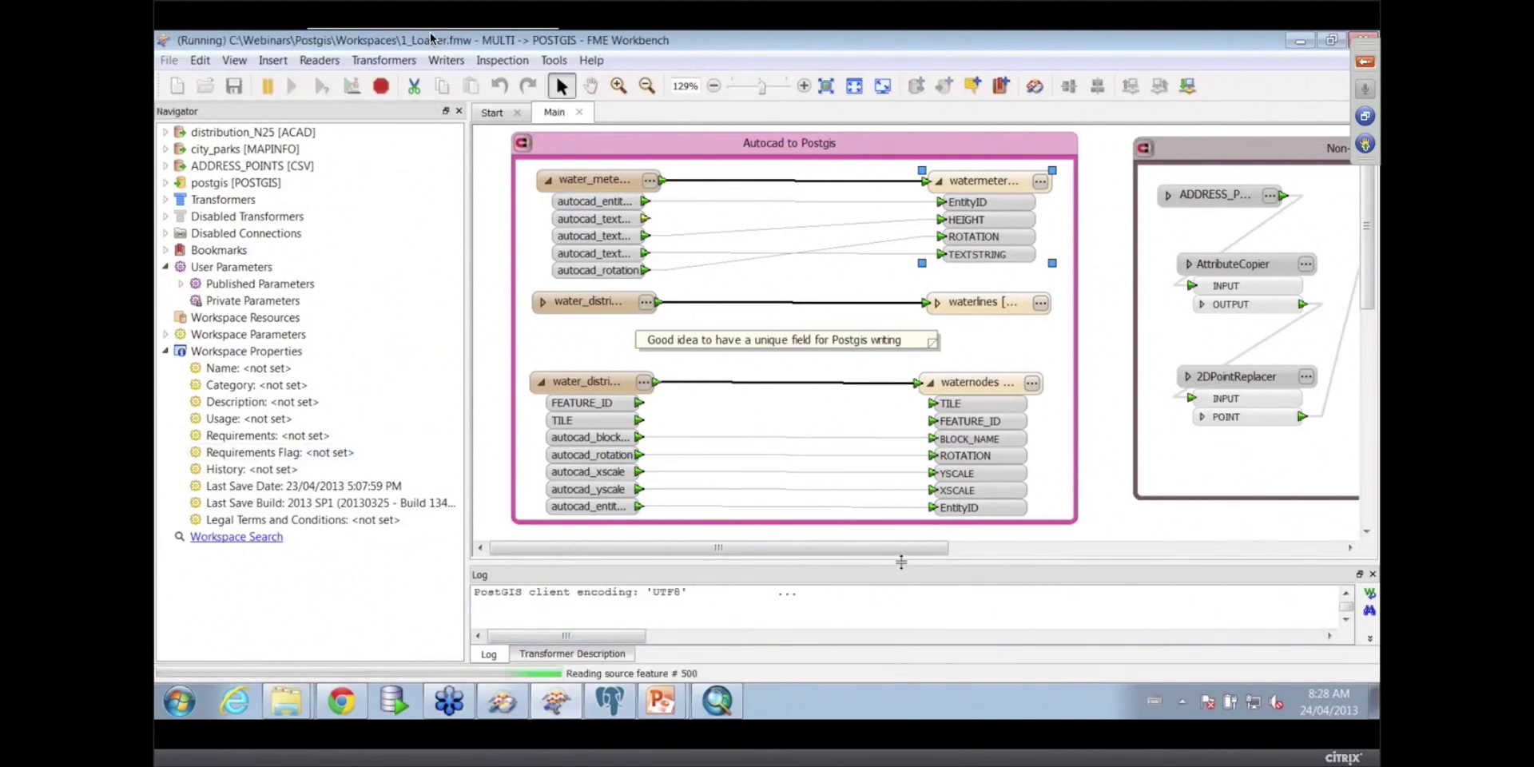
pyautogui.moveTo(883, 564); pyautogui.dragTo(876, 382)
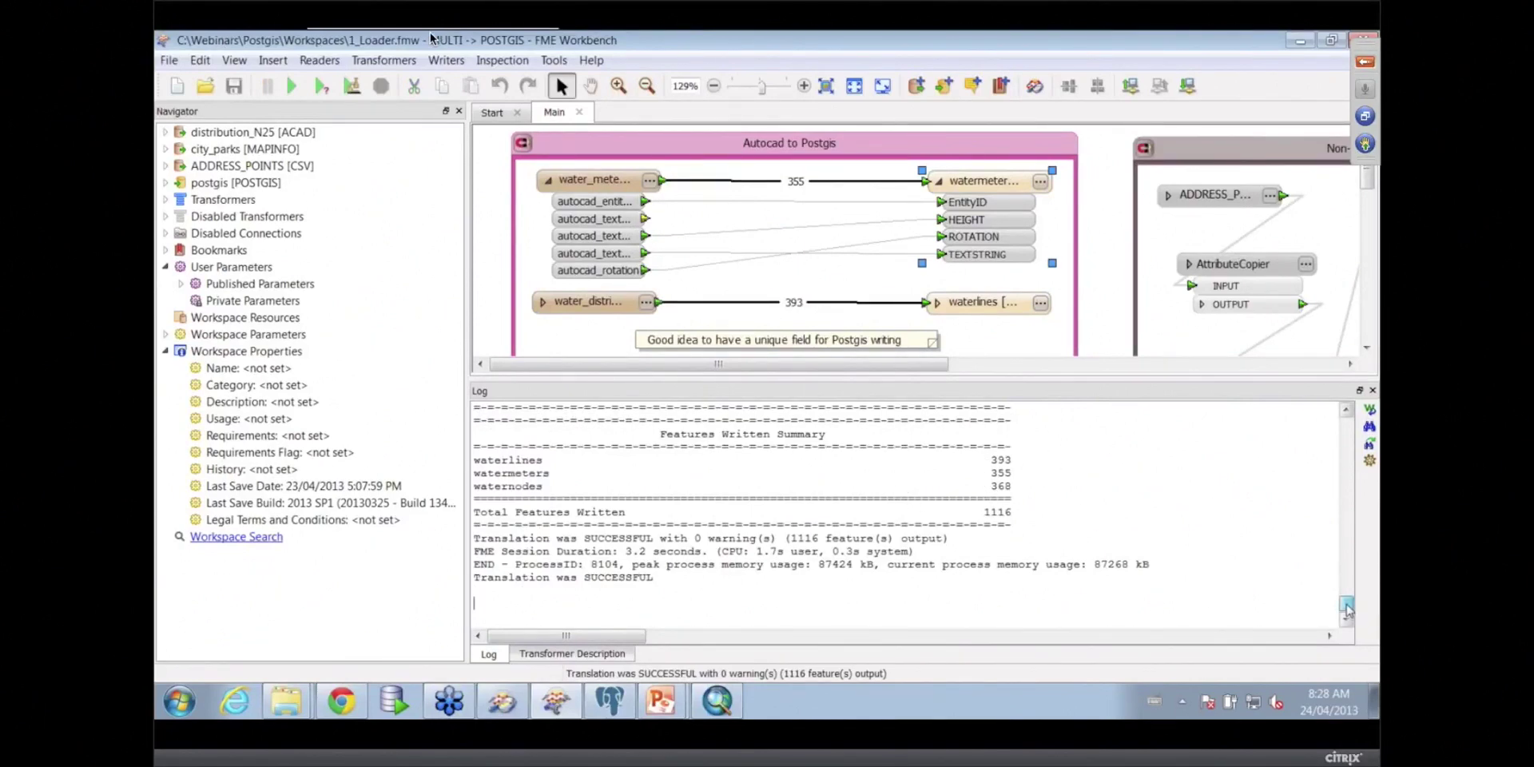
pyautogui.scroll(3, 1349, 604)
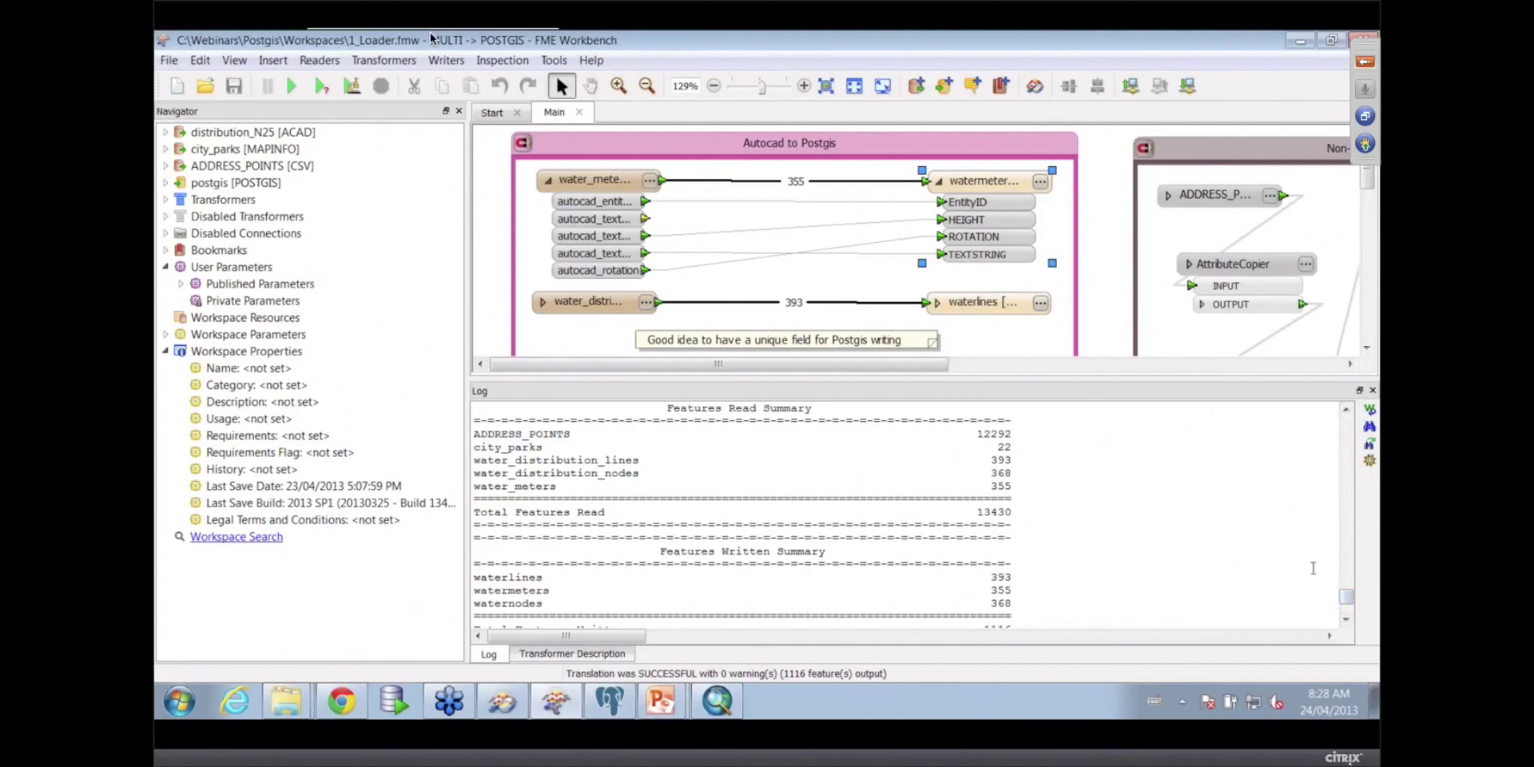
pyautogui.scroll(-2, 1349, 605)
pyautogui.scroll(-1, 1348, 607)
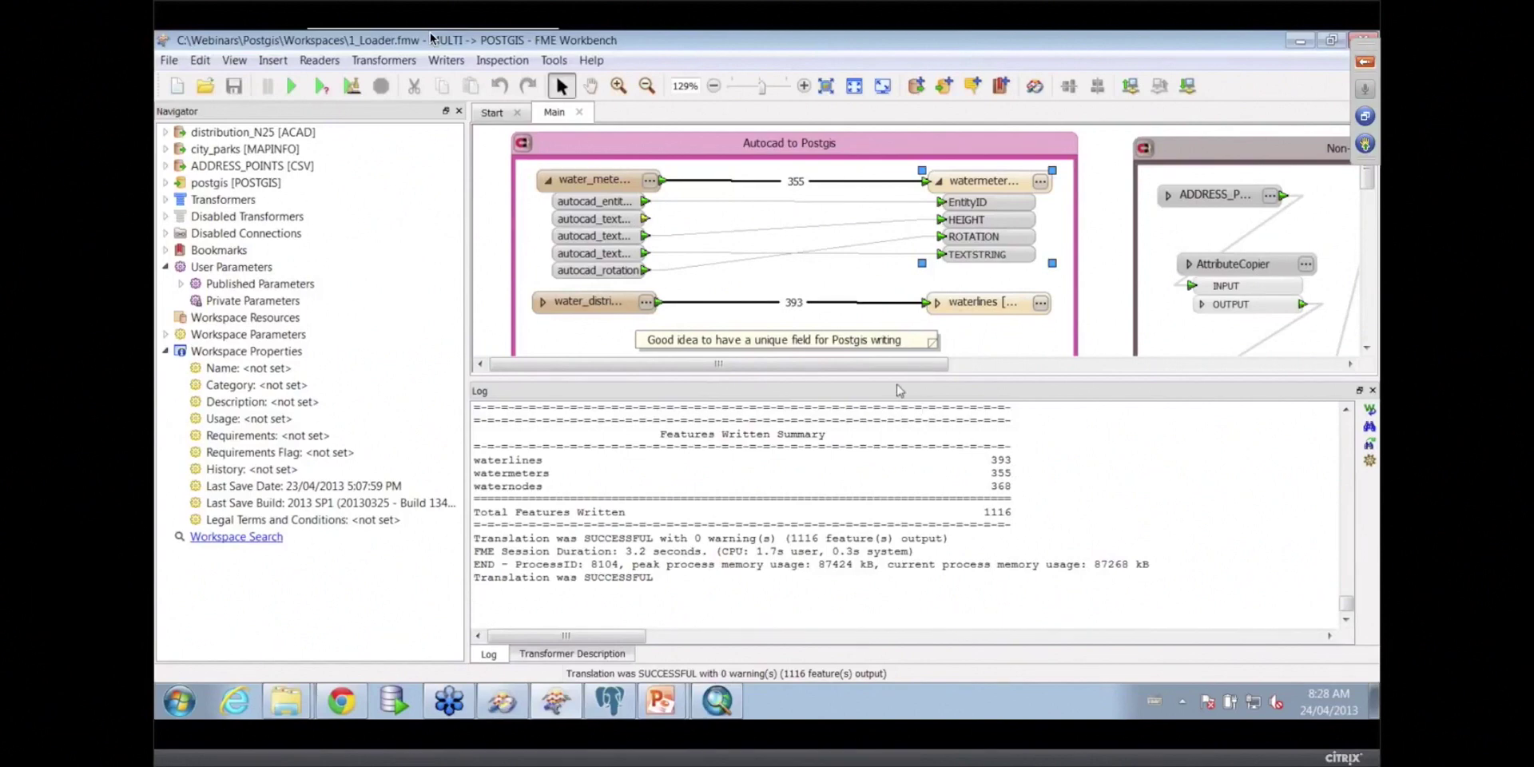
# Step: Shrink the log to see the 393, 355 and 368 feature counts on the connections
pyautogui.moveTo(899, 378); pyautogui.dragTo(909, 559)
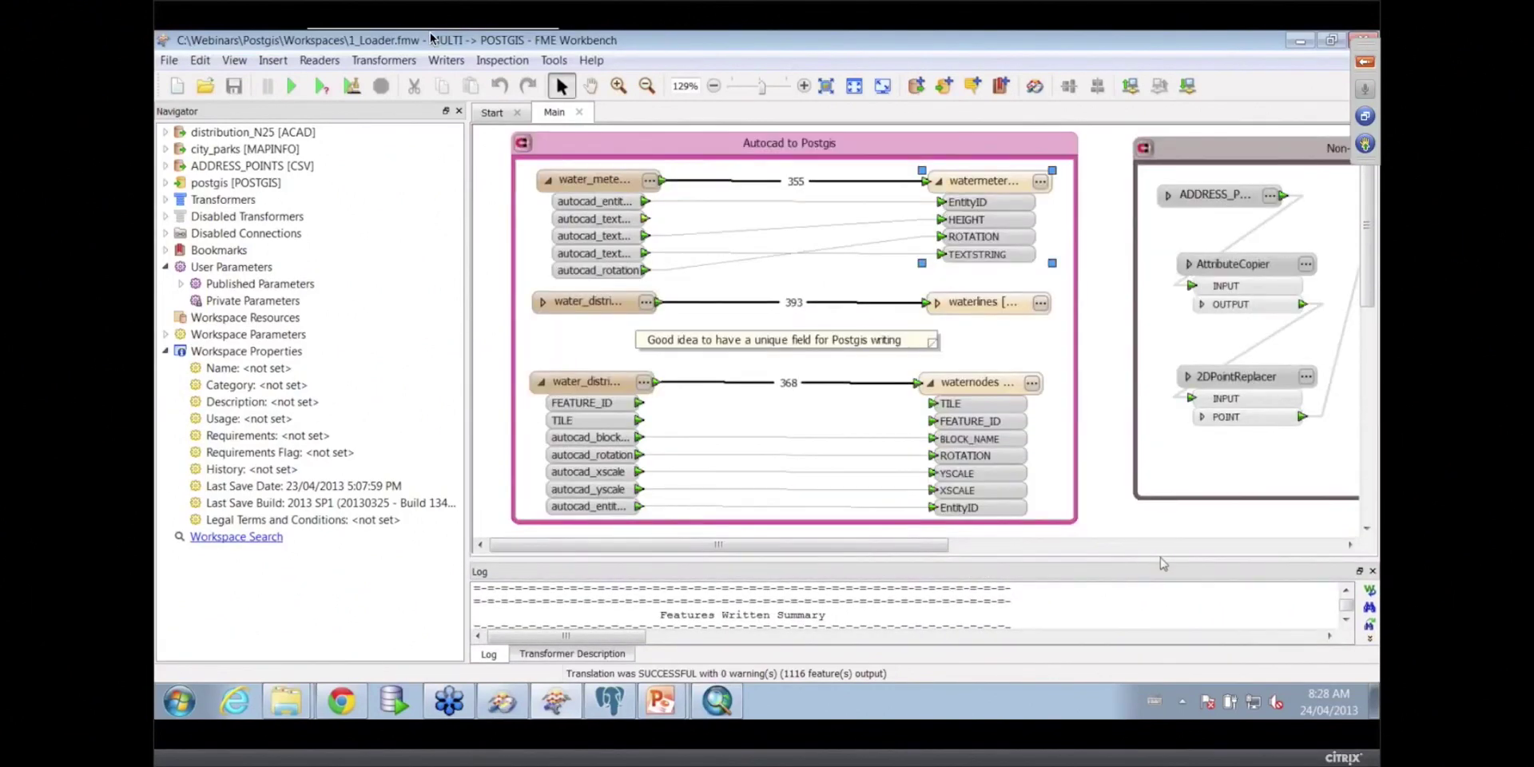
pyautogui.click(602, 182)
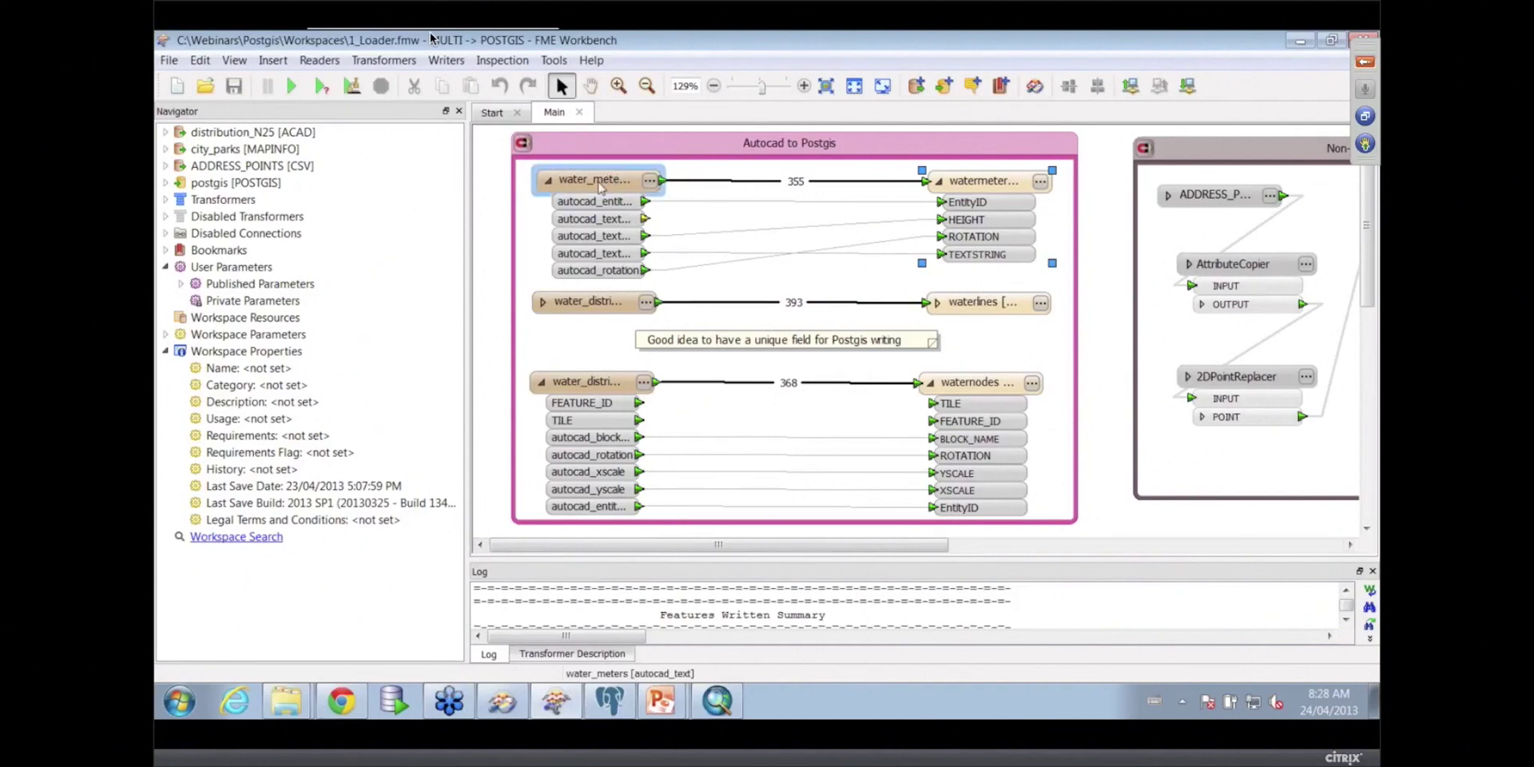
pyautogui.click(879, 244)
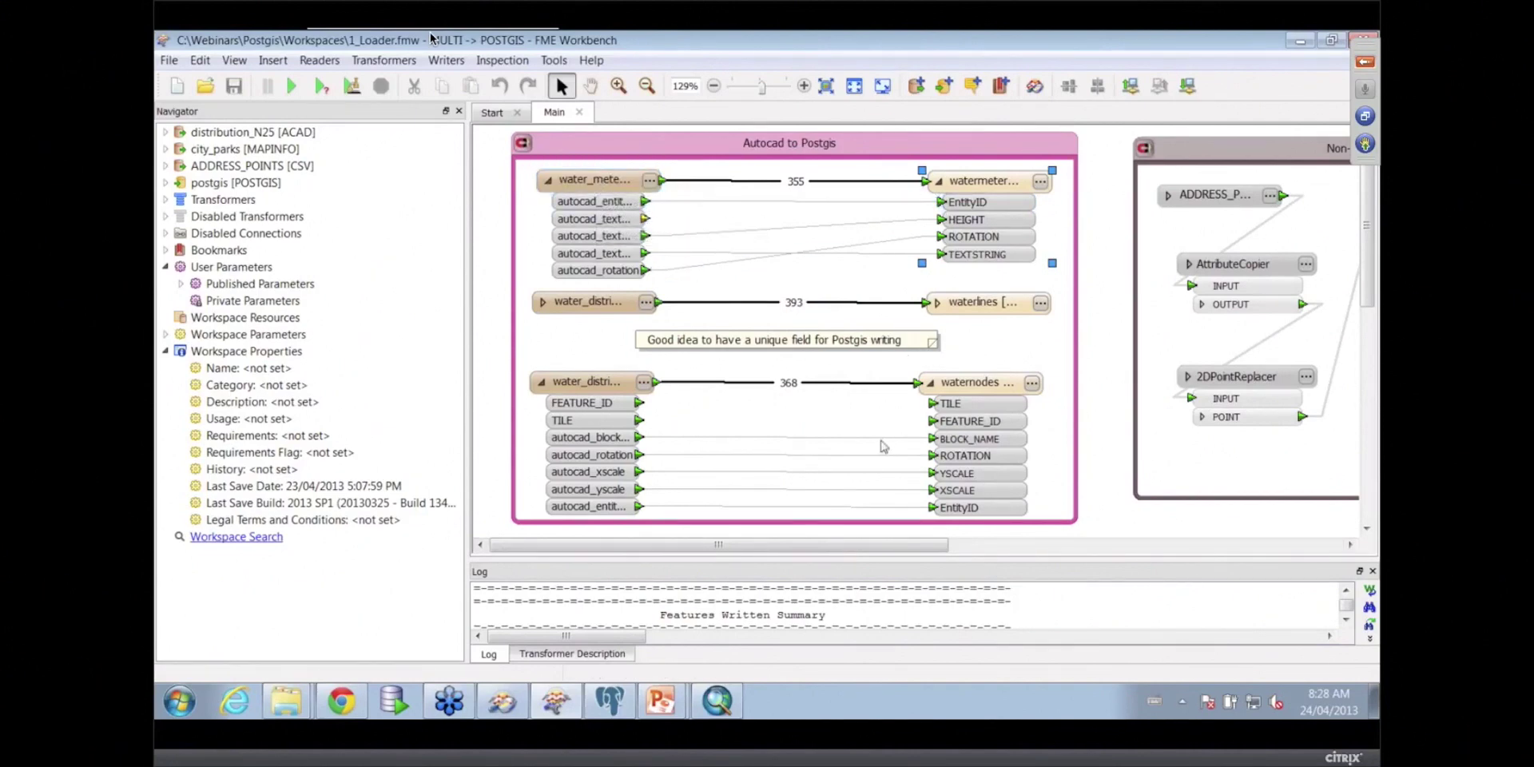